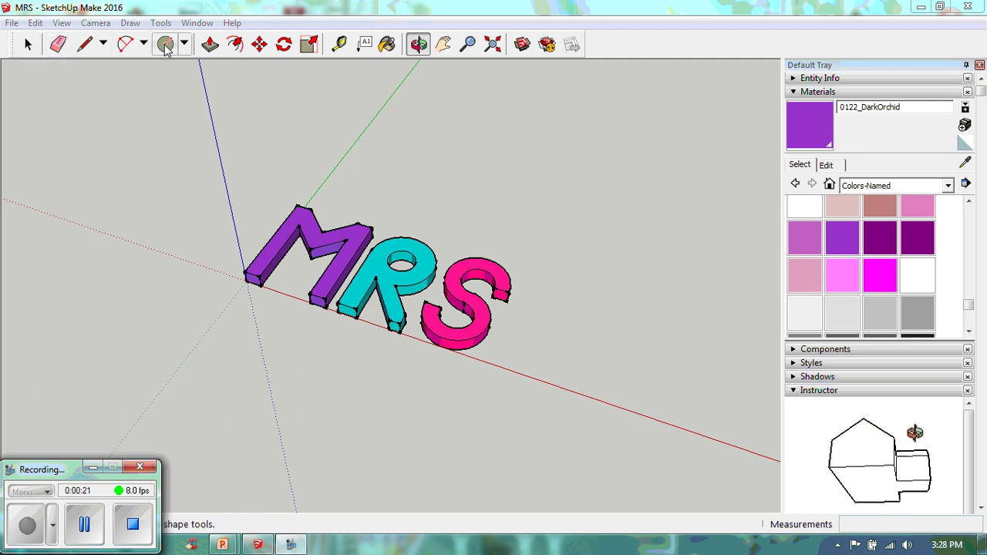
Pan and orbit until the MRS letters are seen straight on from the front.
click(446, 46)
drag(573, 291, 403, 276)
click(418, 44)
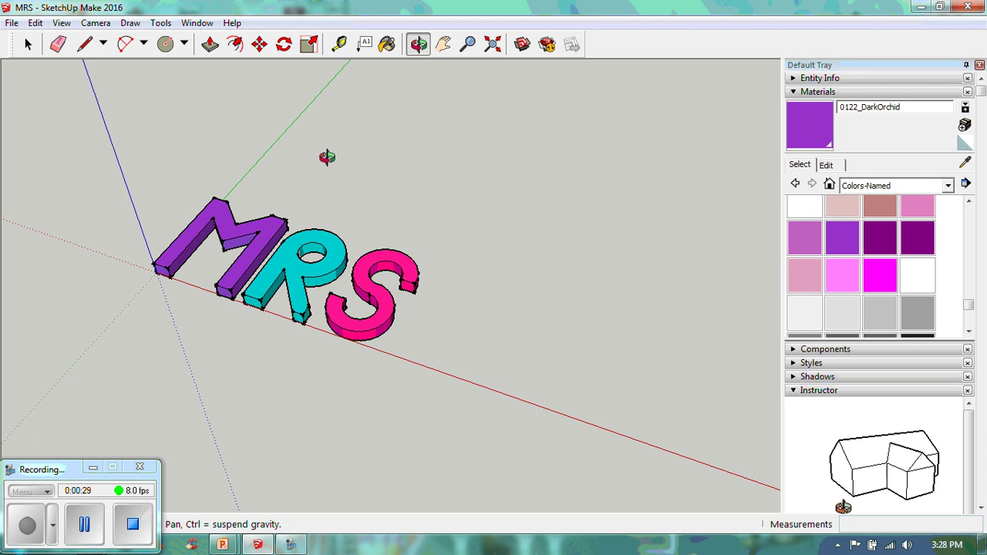
drag(249, 277, 357, 411)
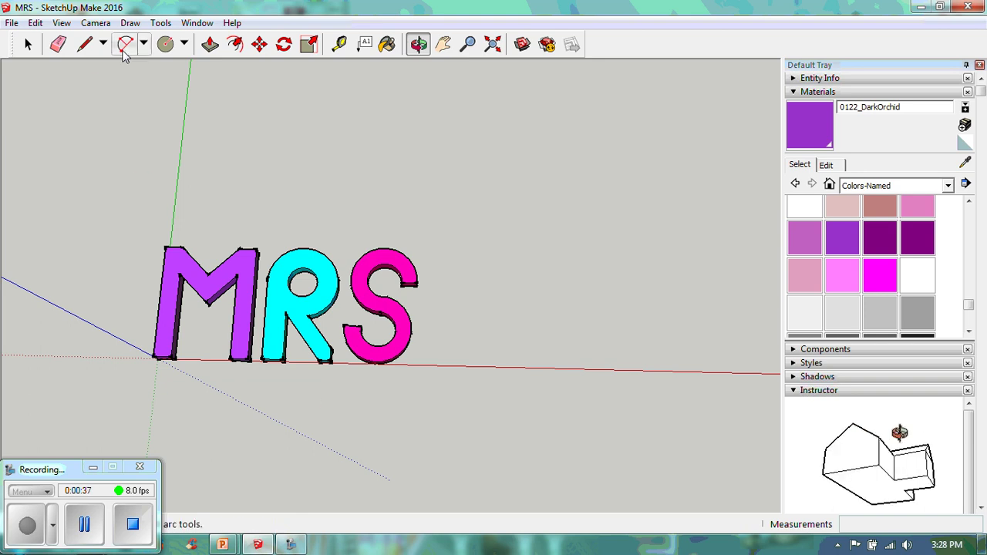
Draw a square rectangle face on the red axis to the right of the S.
click(185, 45)
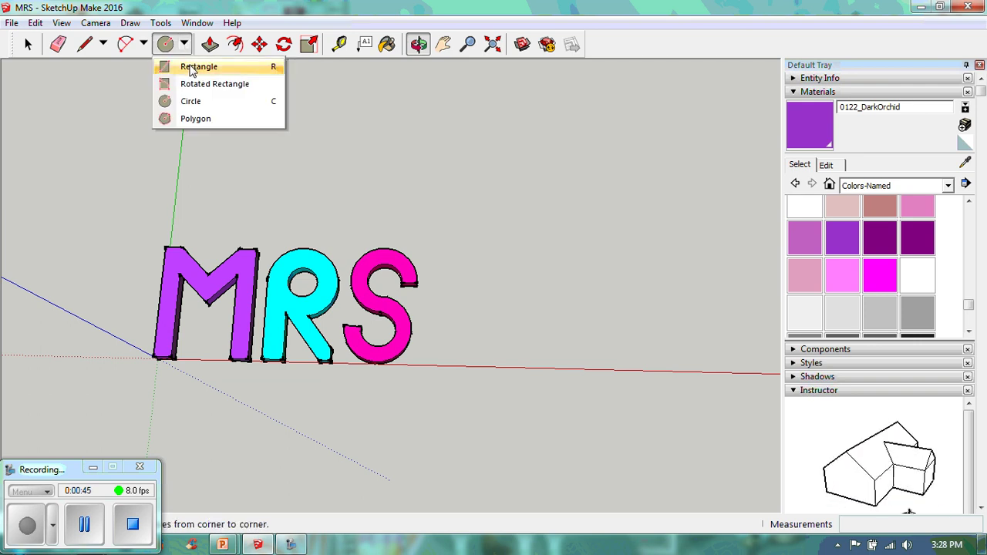
click(192, 68)
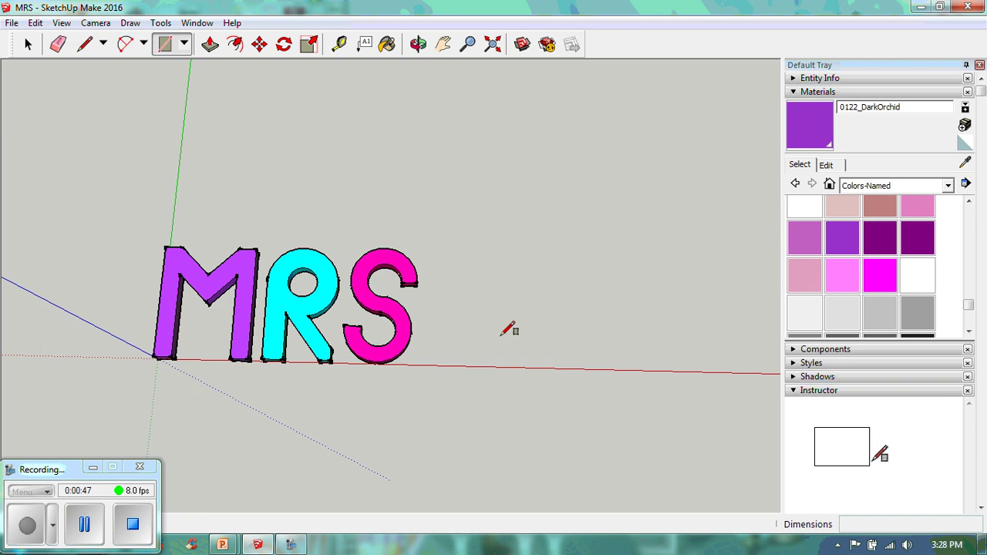
click(468, 365)
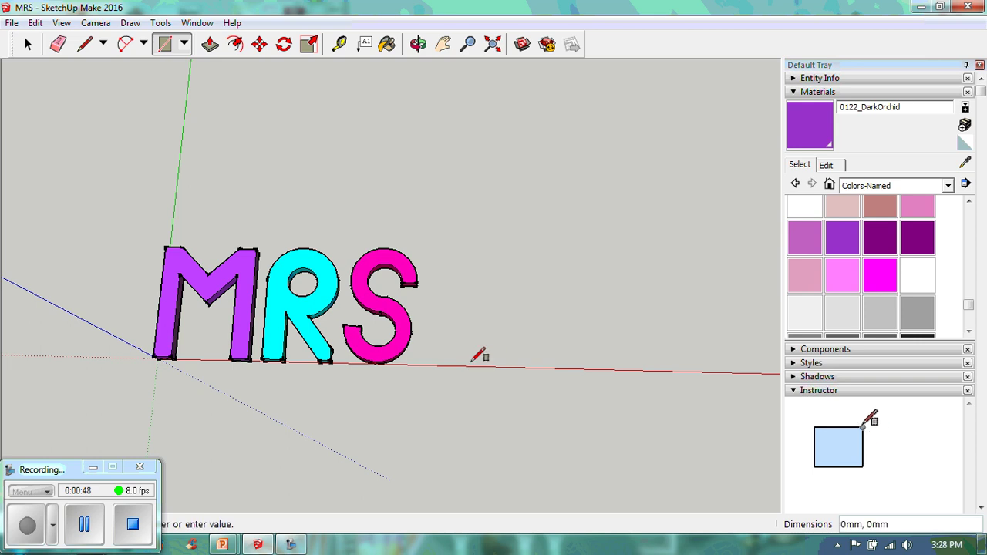
click(569, 264)
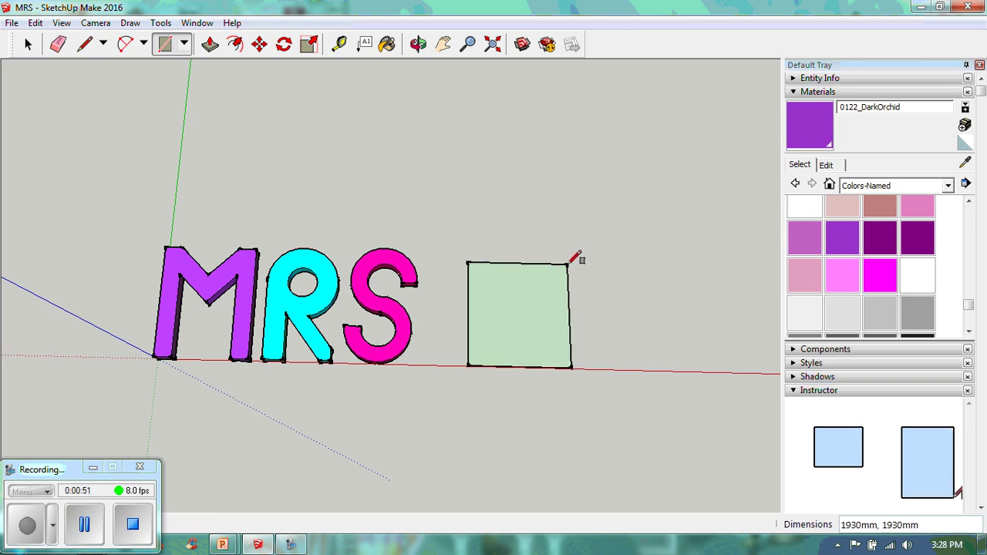
Draw two vertical lines and a double V across the square to outline an M.
click(85, 44)
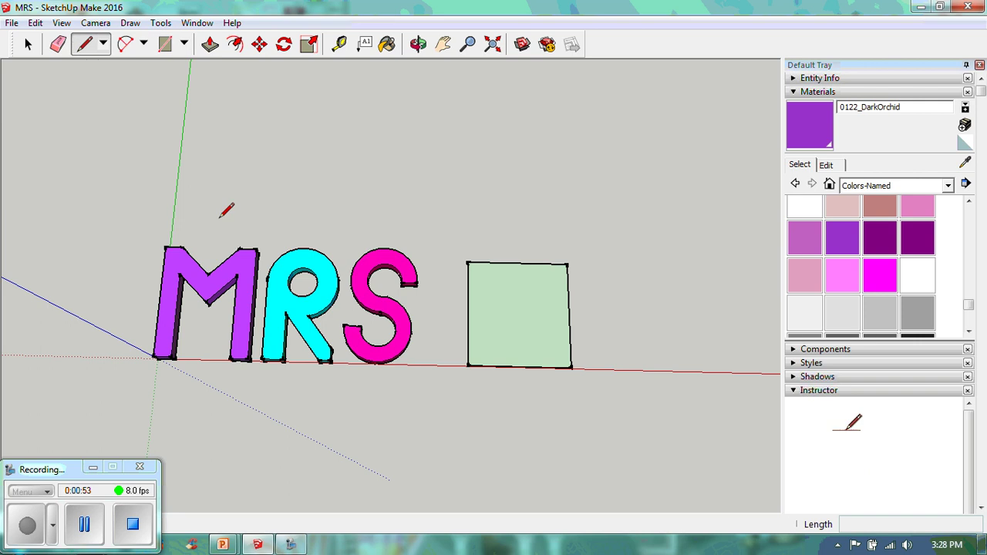
click(491, 263)
click(490, 365)
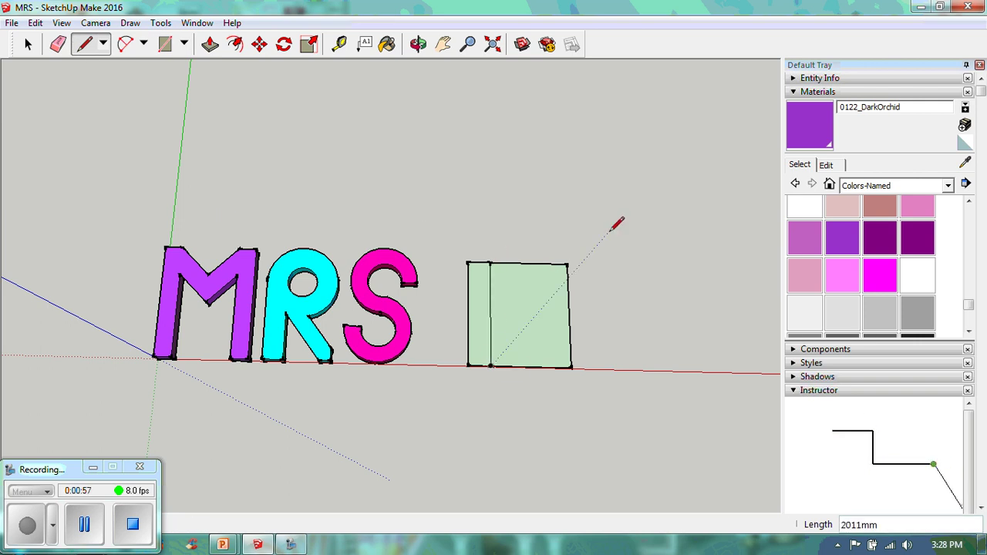
click(544, 263)
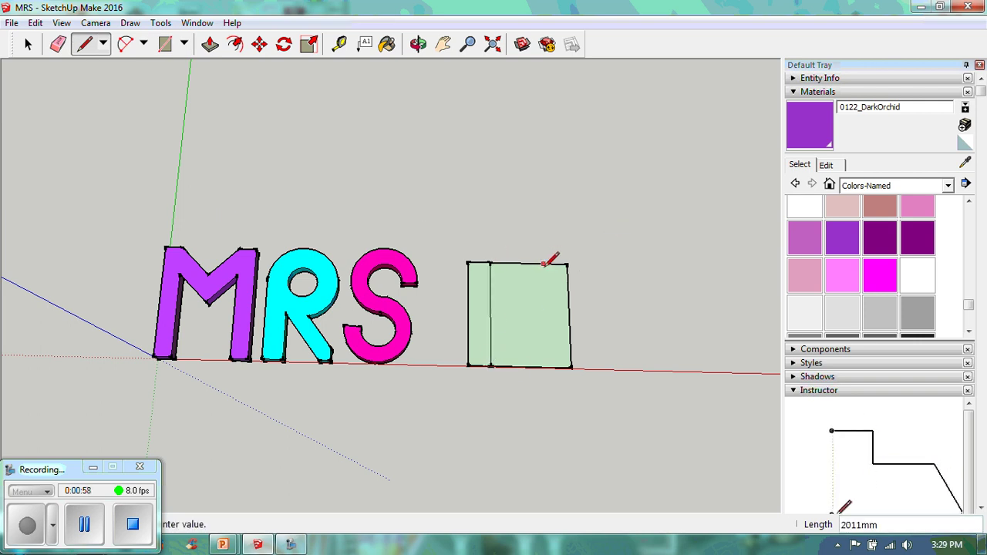
click(547, 366)
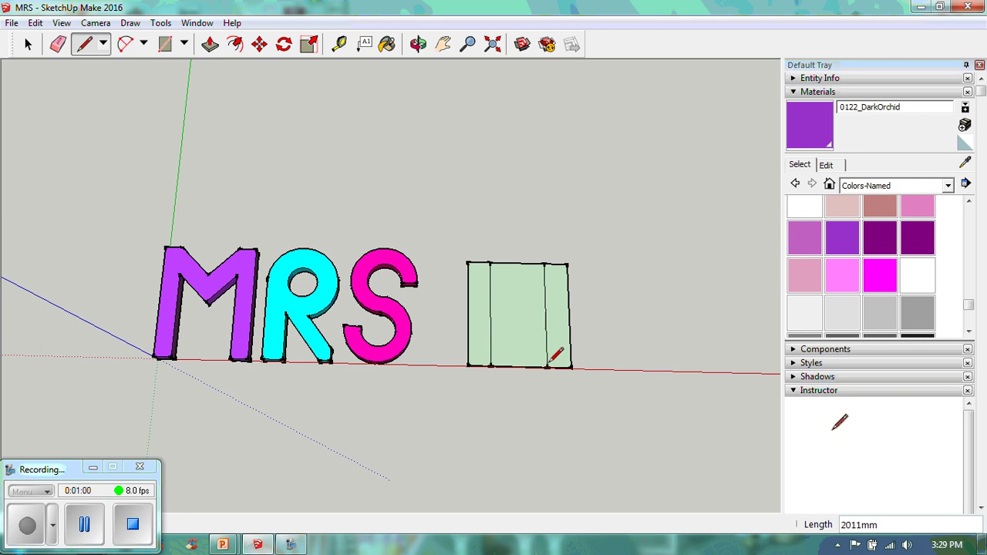
click(491, 263)
click(519, 287)
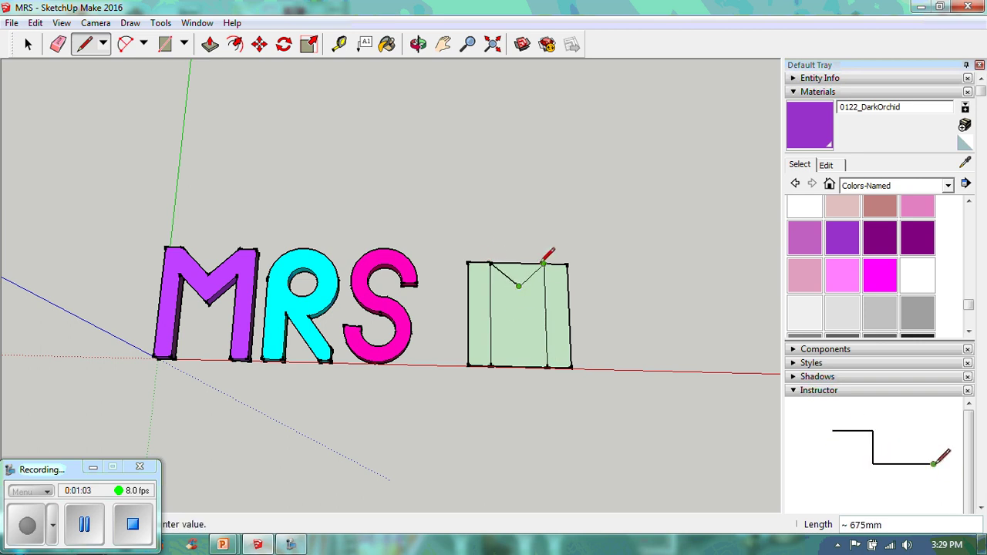
click(491, 286)
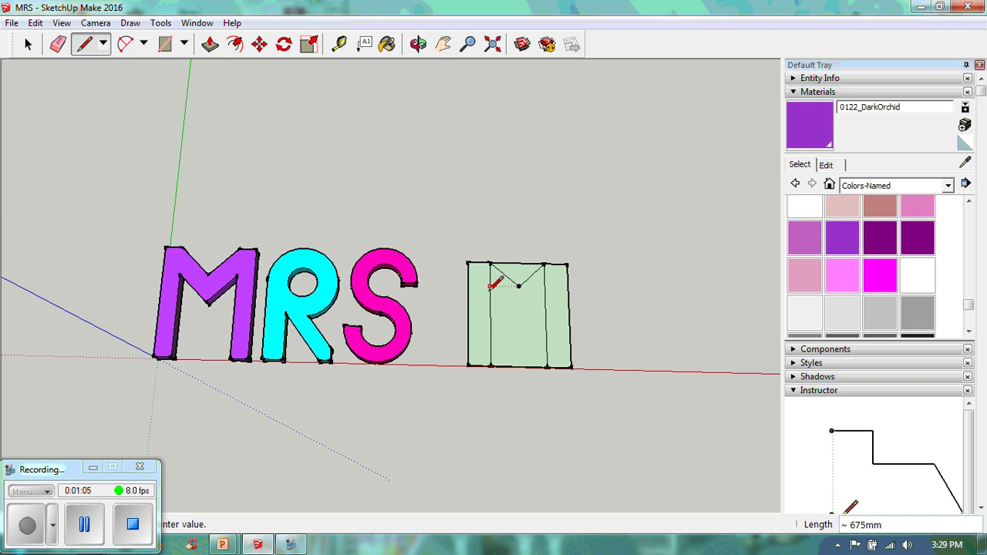
click(521, 309)
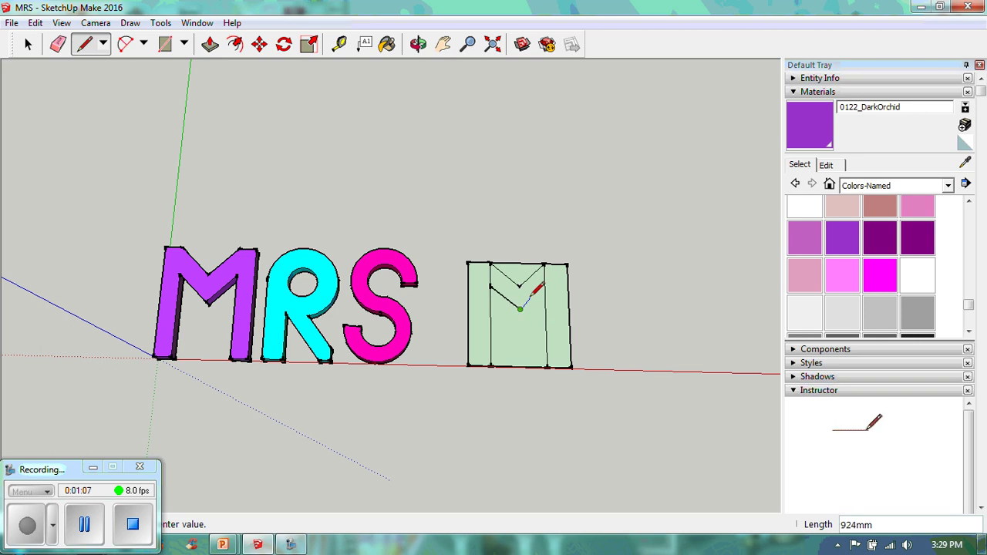
click(544, 287)
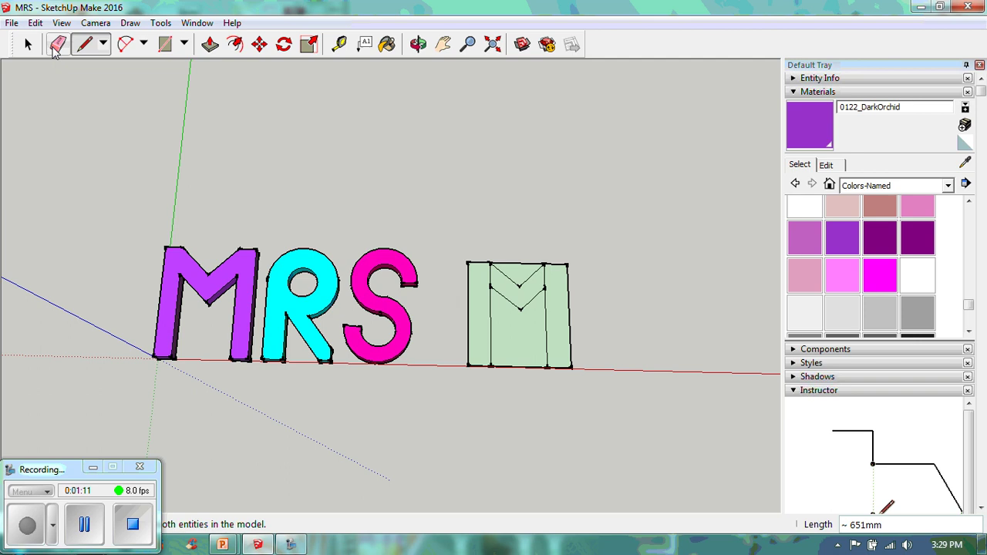
Erase the top edge between the M's peaks and the bottom edge between its legs.
click(59, 48)
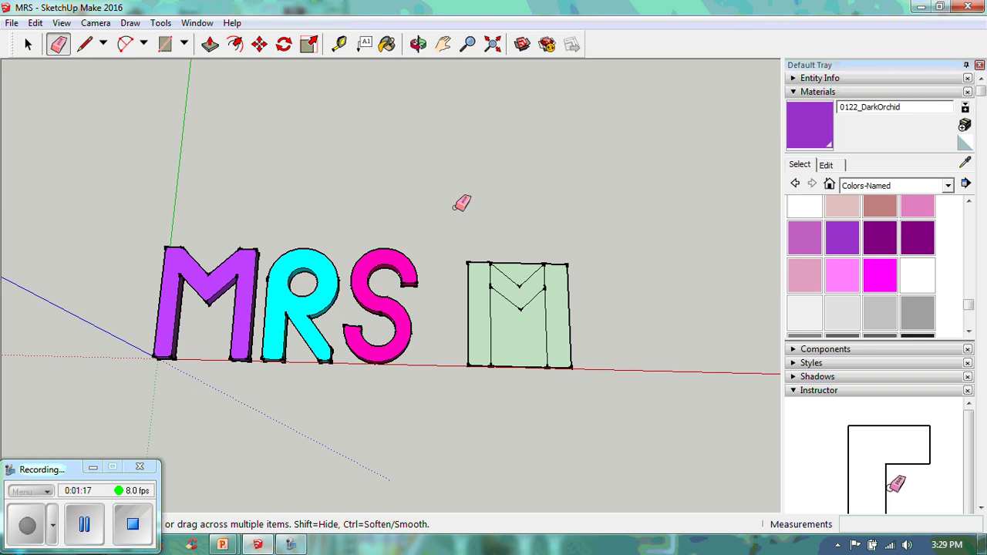
click(532, 265)
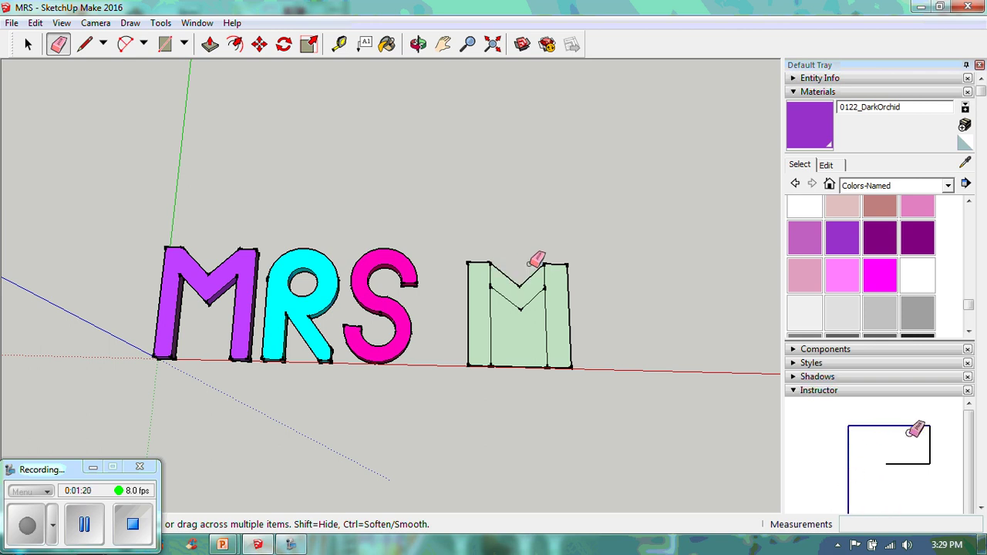
click(516, 368)
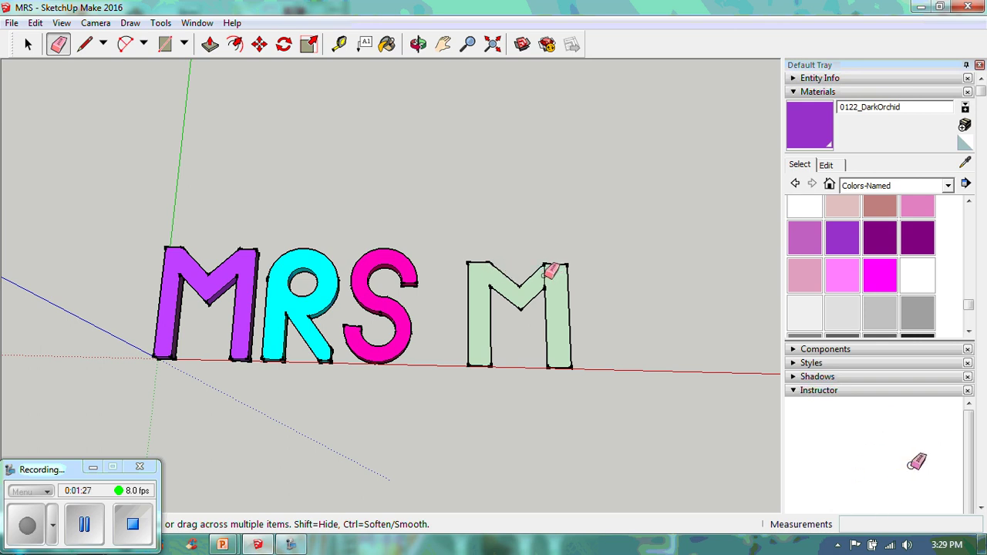
Draw a tall, thin rectangle on the red axis beside the M to form an I.
click(164, 44)
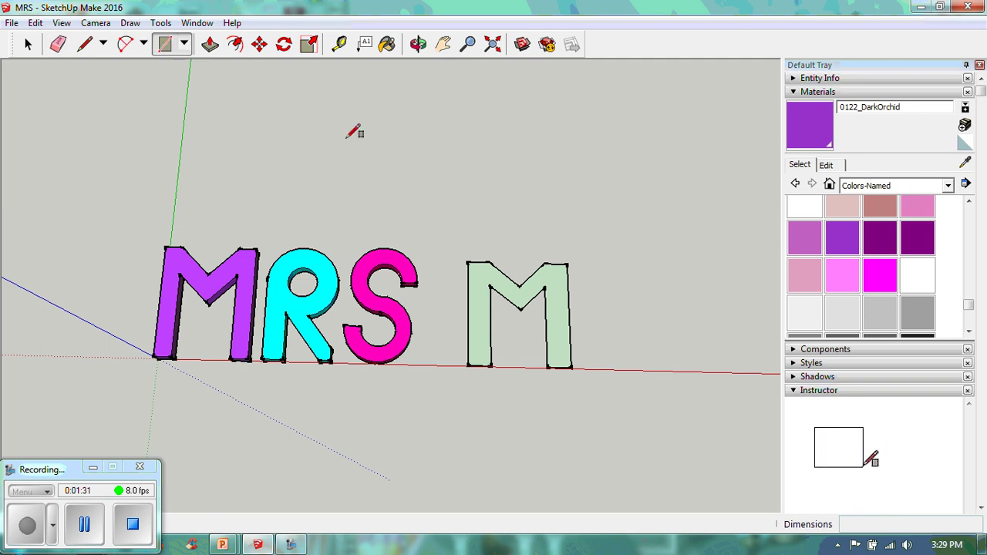
click(583, 369)
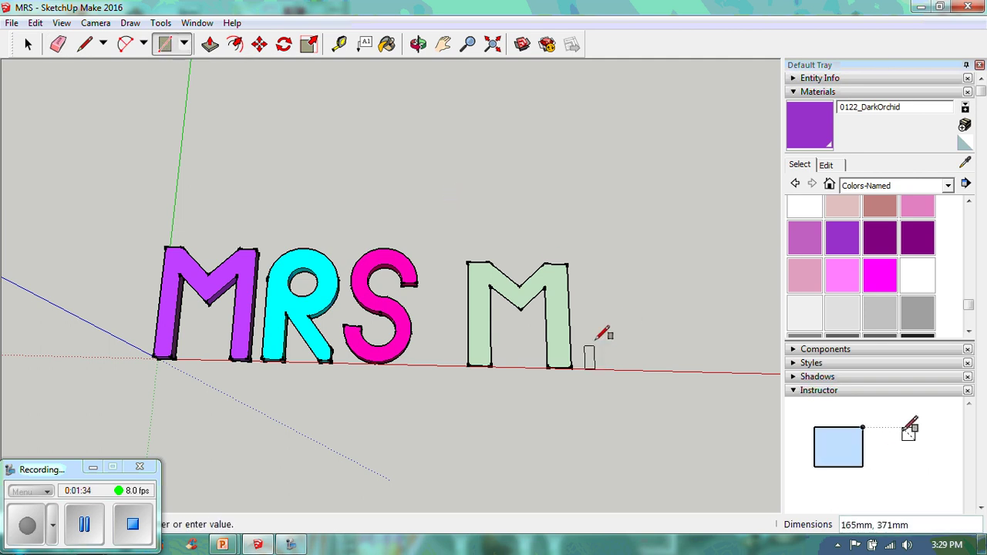
click(607, 263)
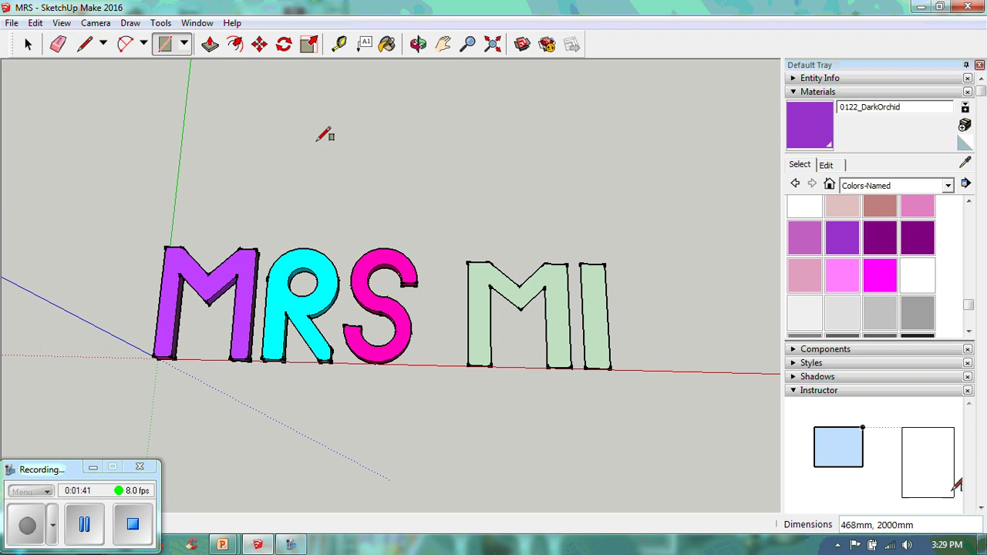
Pan the letters left and draw a new rectangle to the right of the I.
click(443, 44)
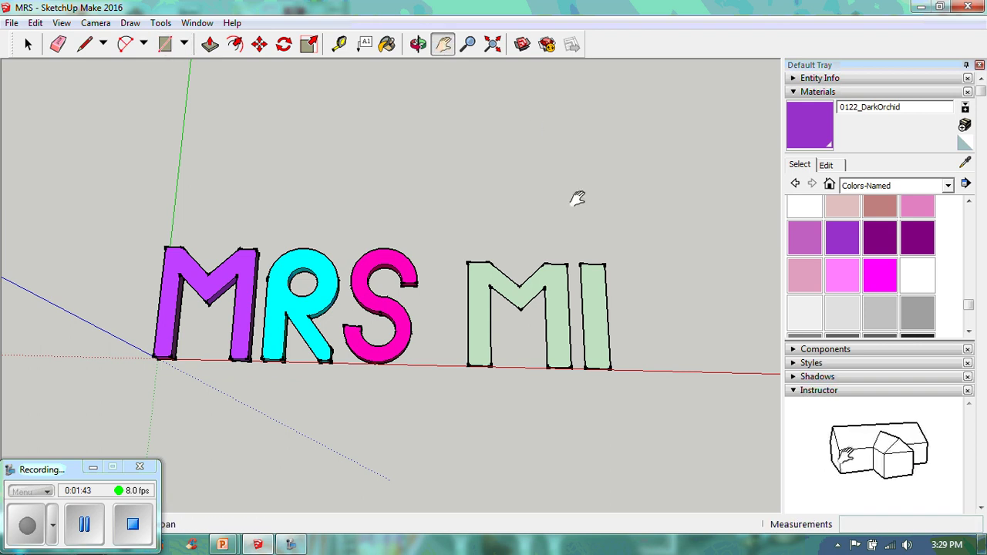
drag(577, 199, 412, 194)
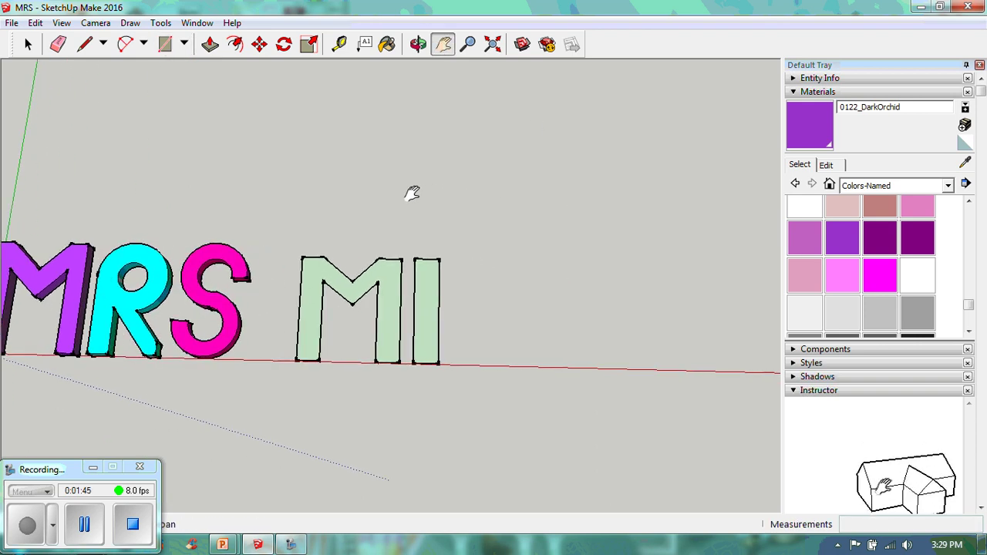
click(165, 45)
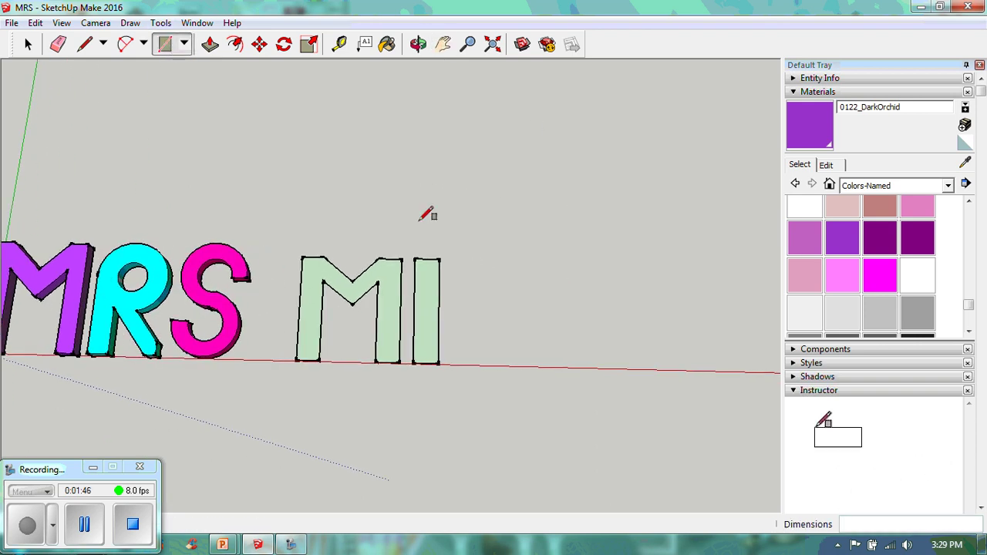
click(454, 363)
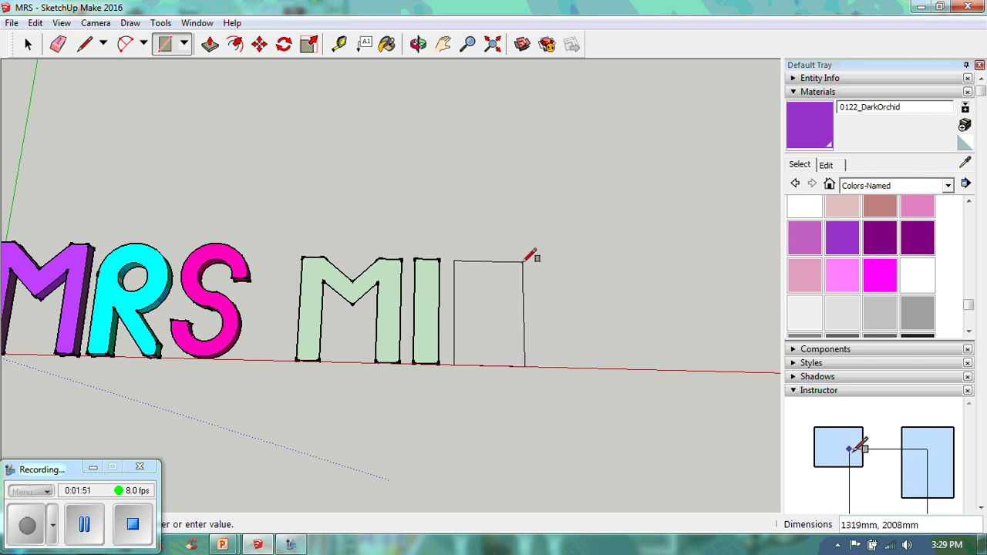
click(525, 262)
Draw an outer circle of about 721 mm radius on the rectangle and start a concentric circle.
click(183, 44)
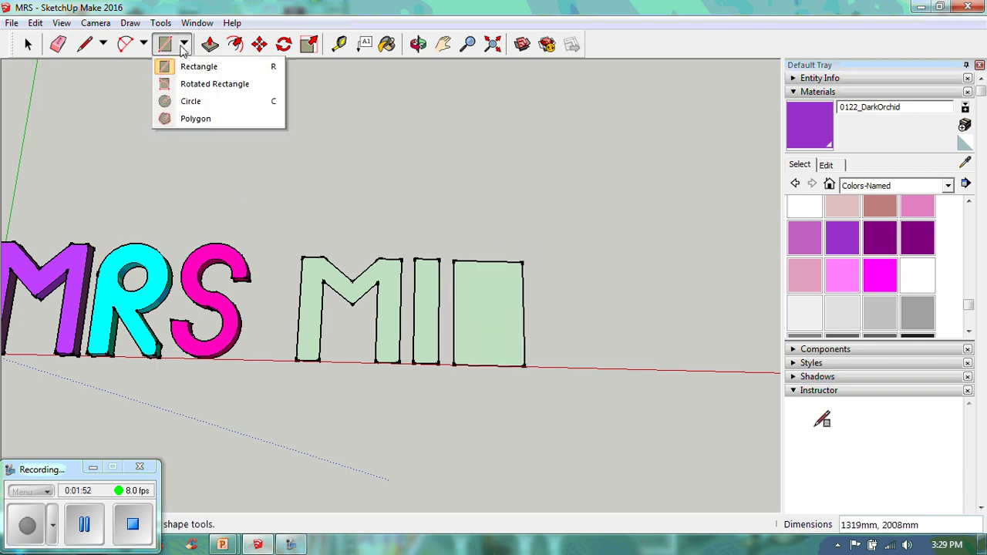
click(191, 101)
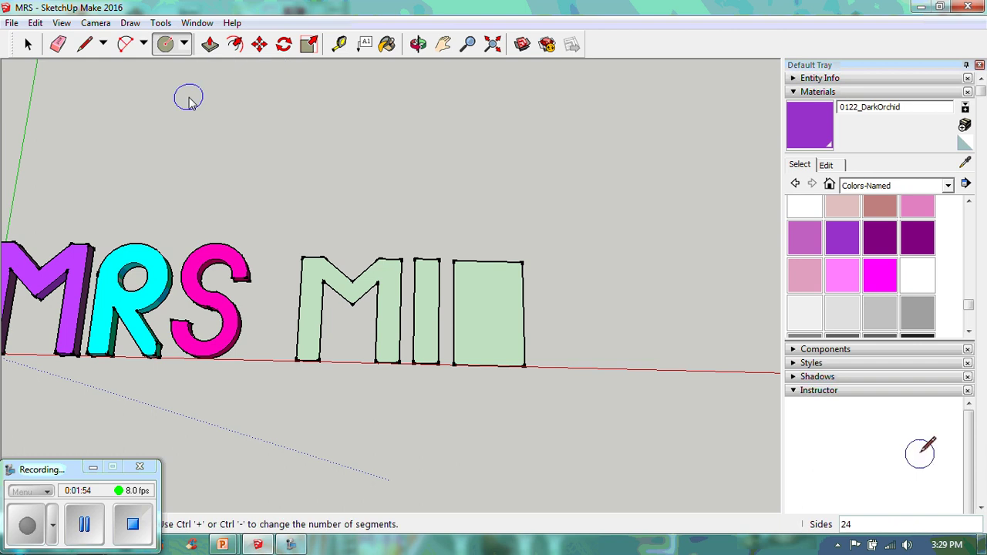
click(487, 288)
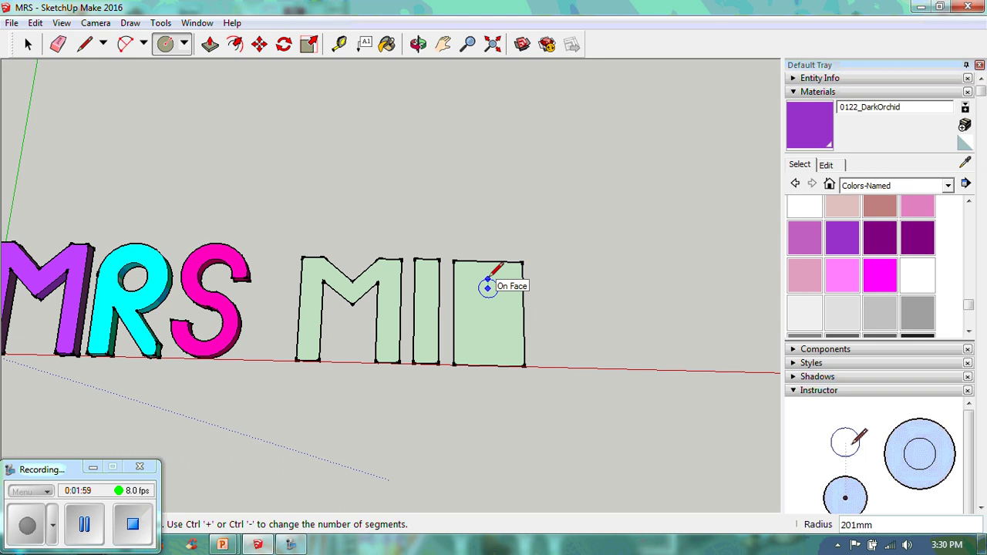
click(491, 259)
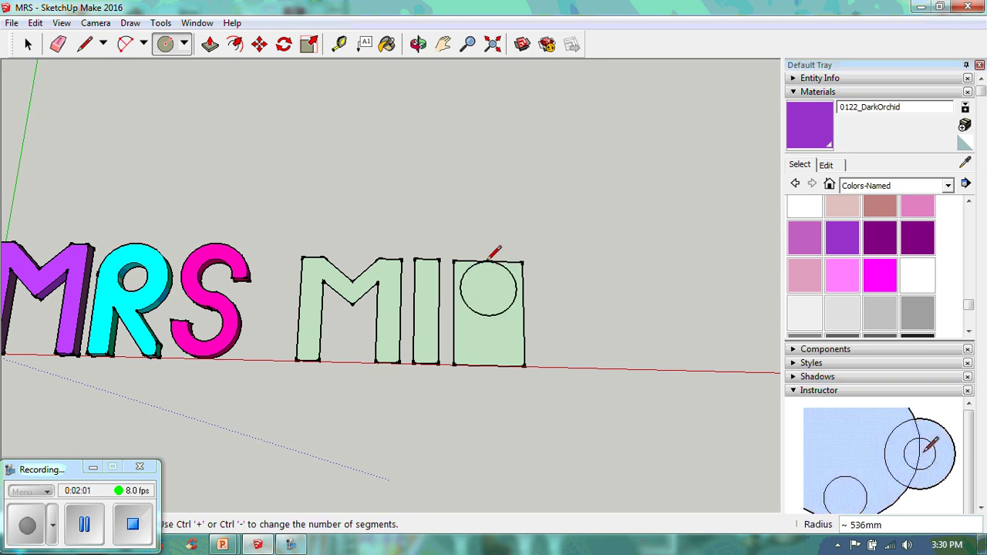
key(ctrl+z)
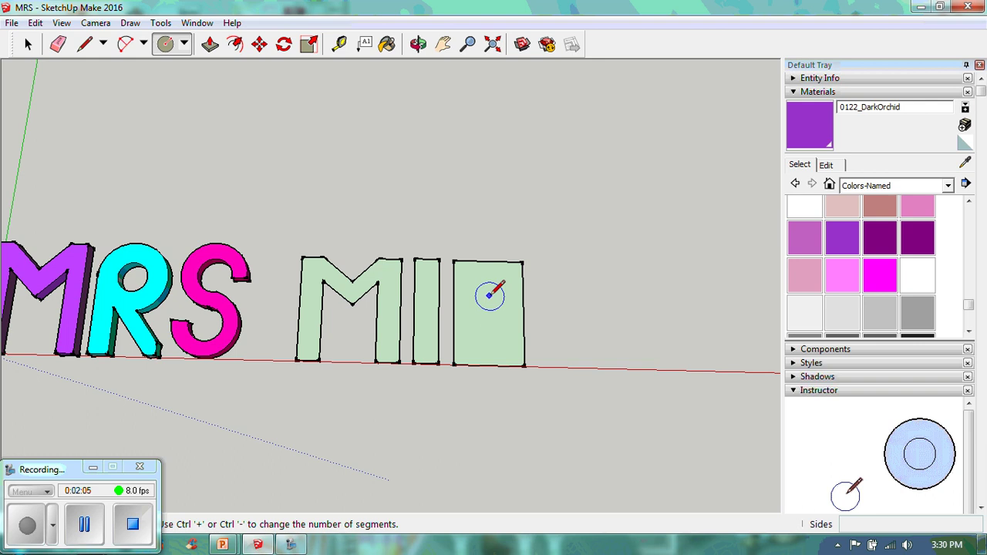
click(487, 297)
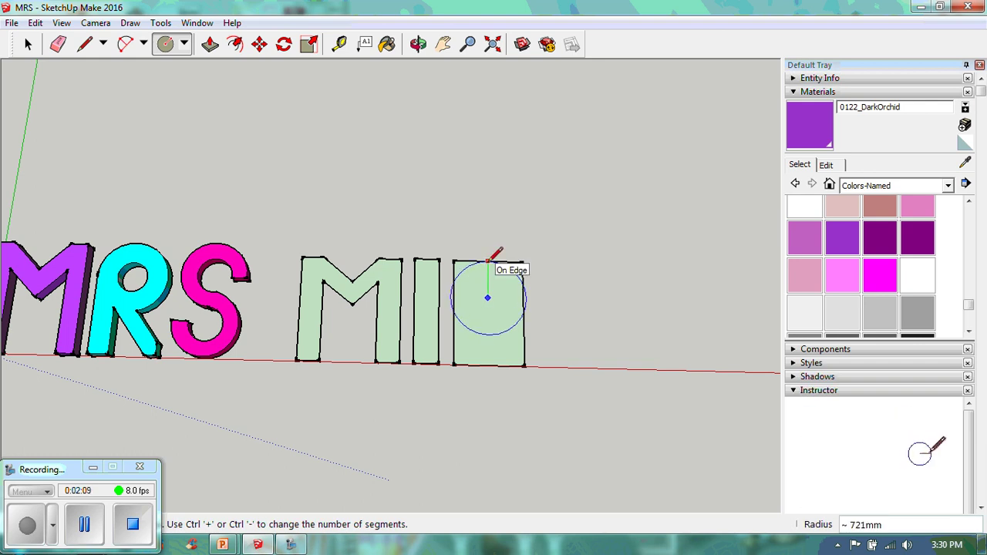
click(488, 261)
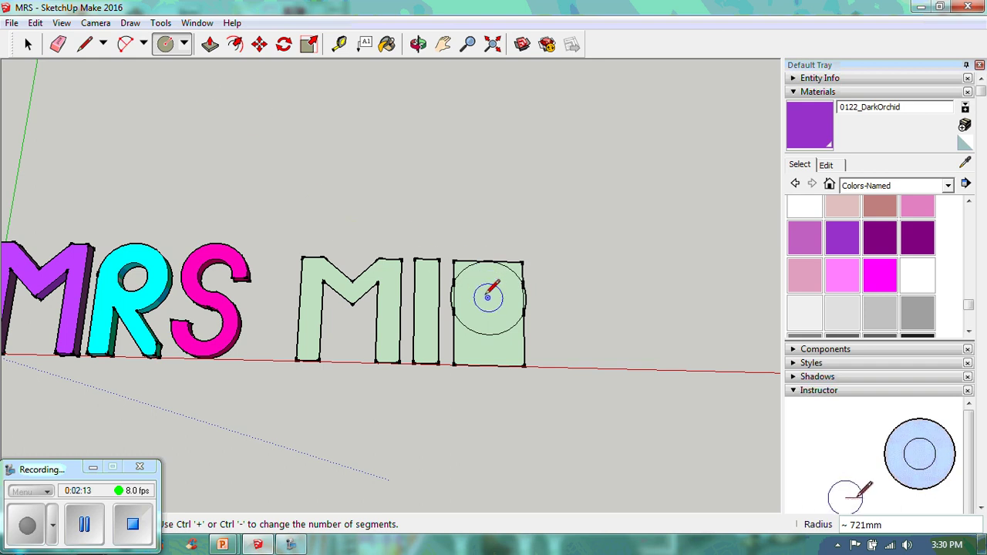
click(488, 296)
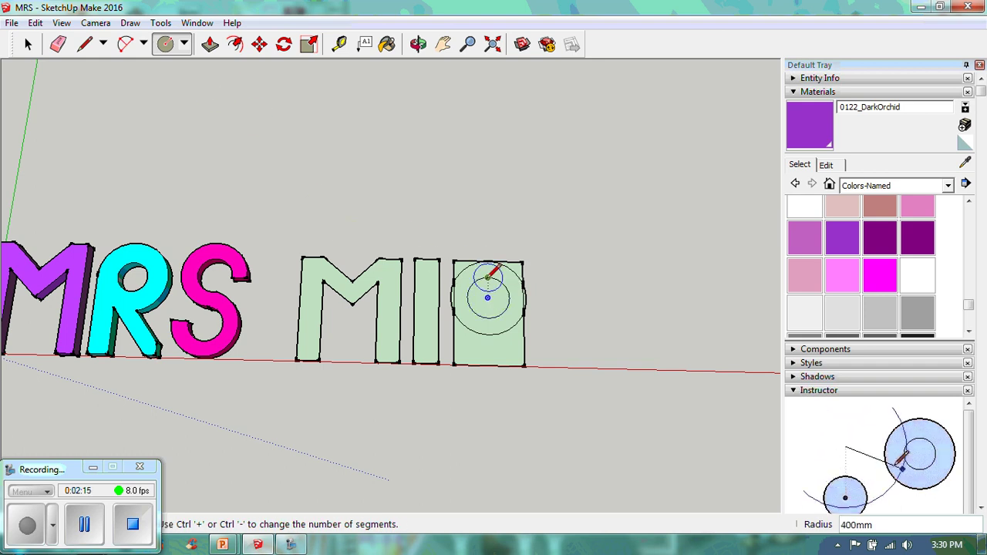
Finish the 400 mm inner circle and draw two diagonal lines from the bowl to the base for the R's leg.
click(488, 276)
key(l)
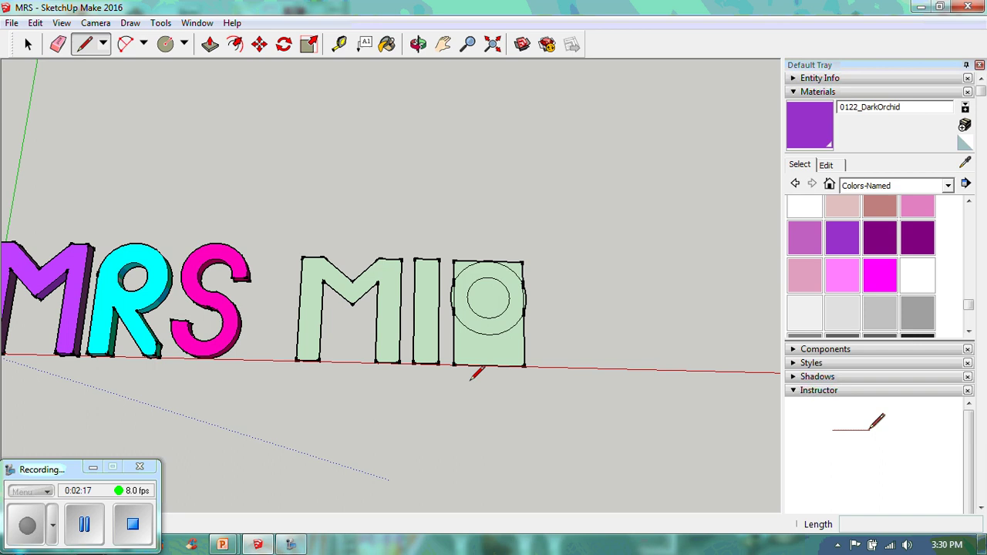
click(469, 328)
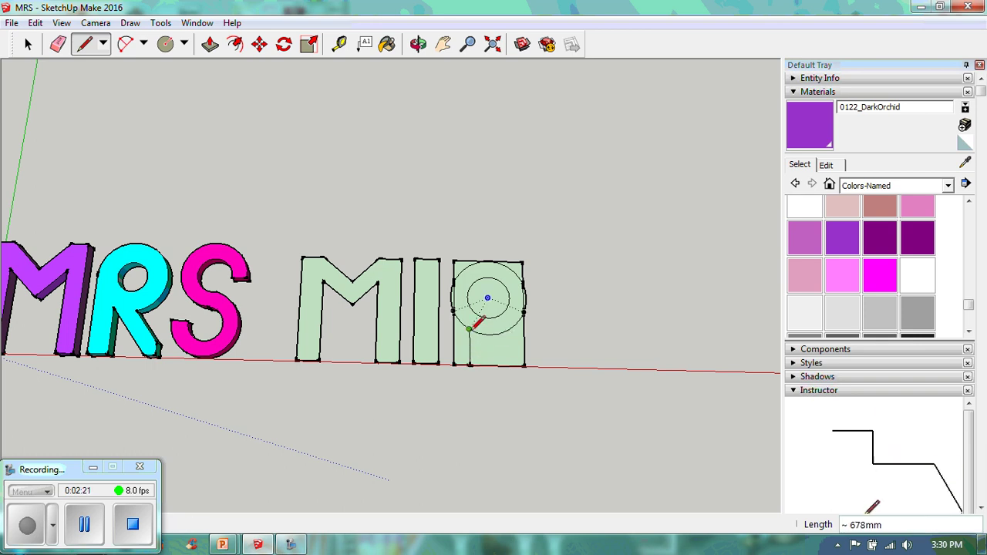
click(506, 366)
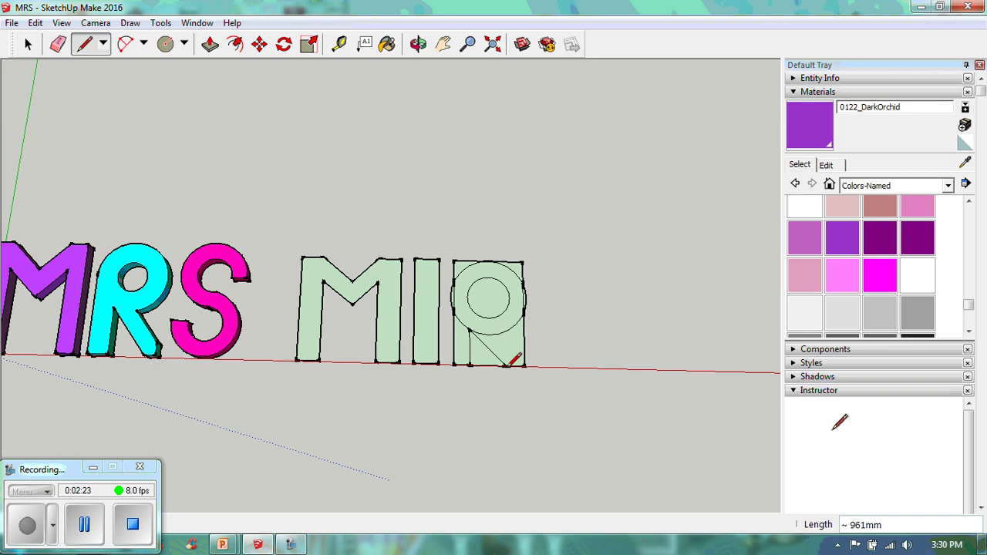
click(489, 331)
click(525, 366)
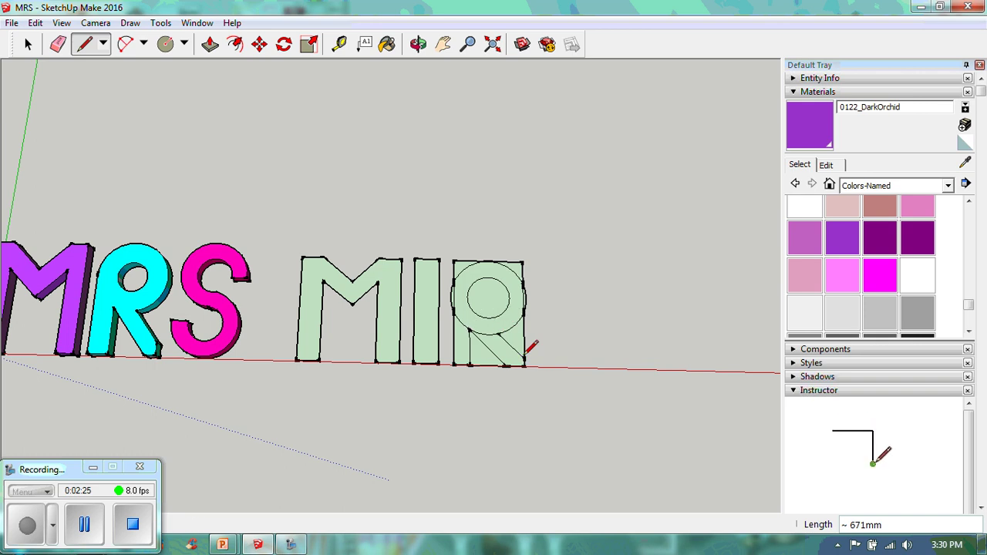
Erase the leftover rectangle edges around the R's top, right side and bowl.
click(58, 44)
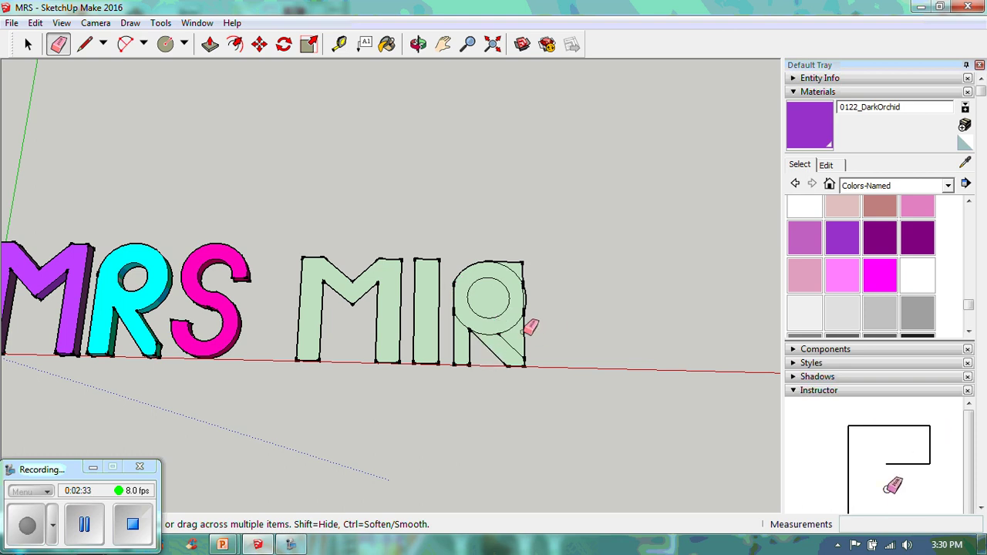
click(523, 267)
click(520, 262)
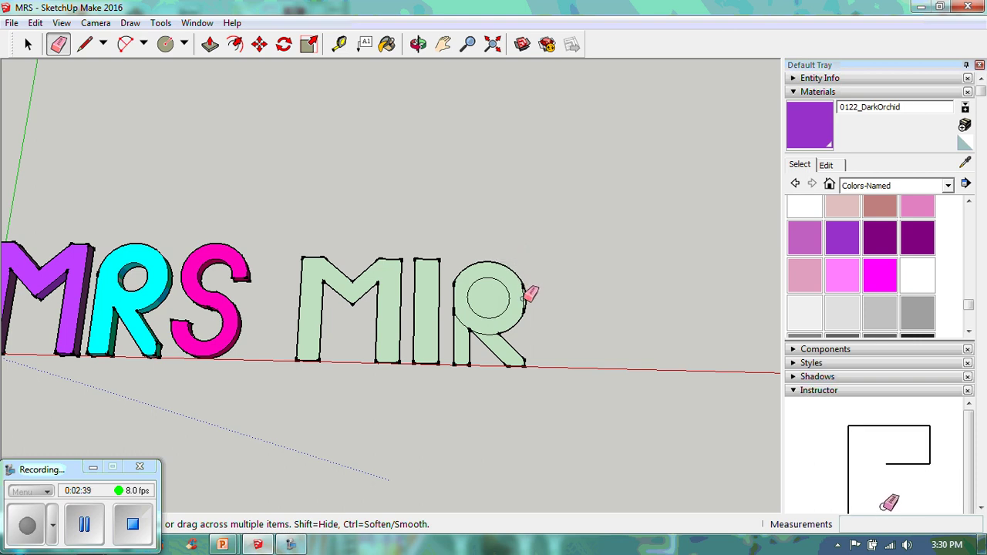
click(528, 298)
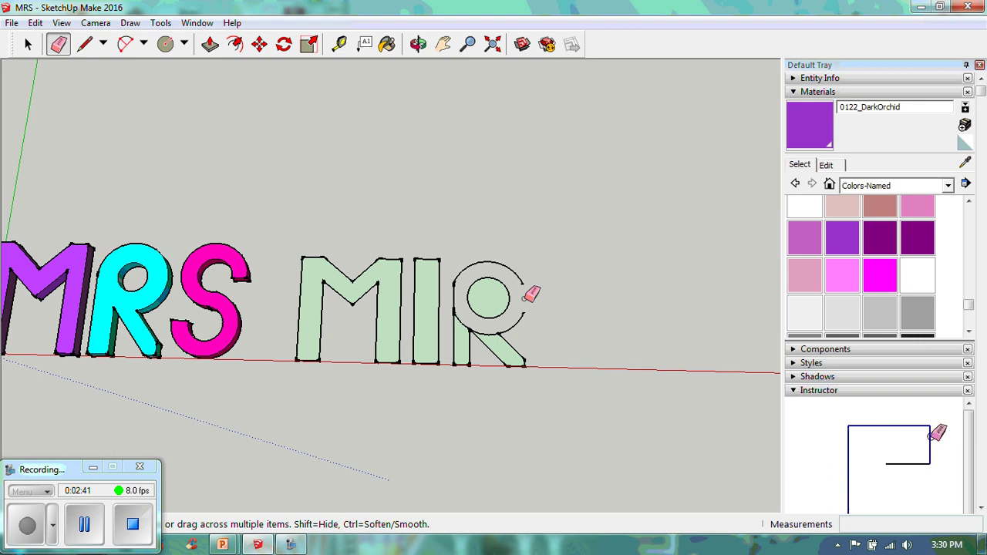
click(528, 297)
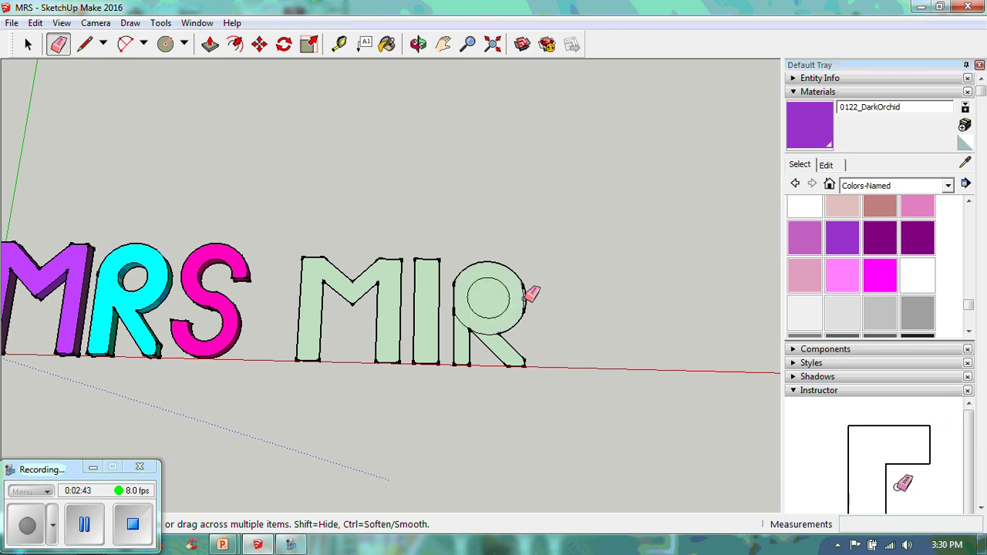
Erase the stray lower-left arc and the bowl's bottom edge inside the R.
click(468, 44)
drag(494, 279, 511, 97)
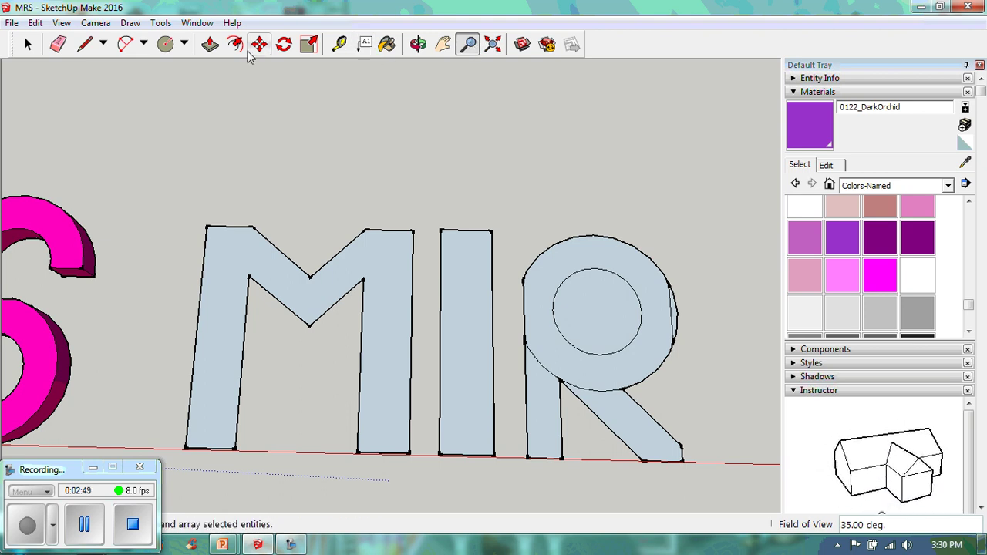
click(58, 44)
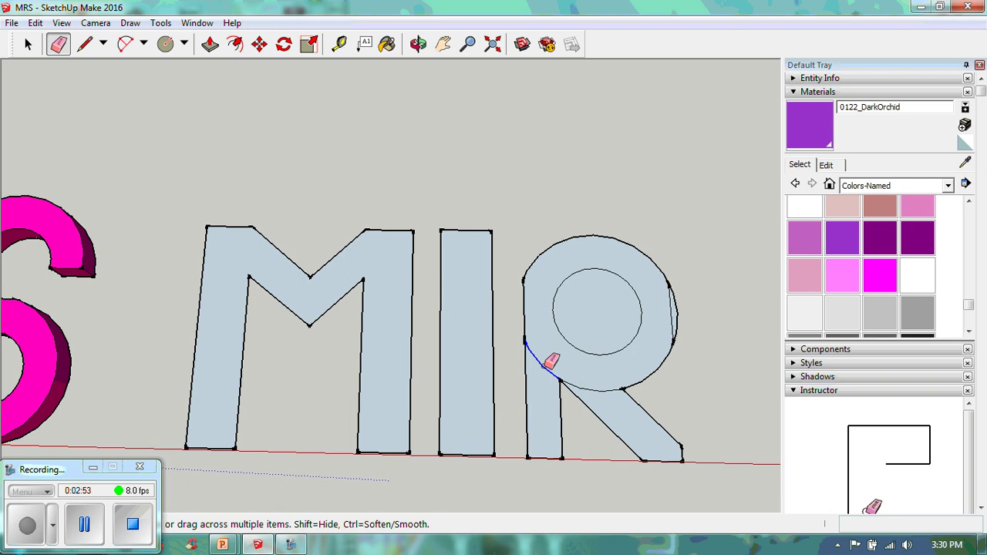
drag(552, 361, 553, 366)
click(591, 384)
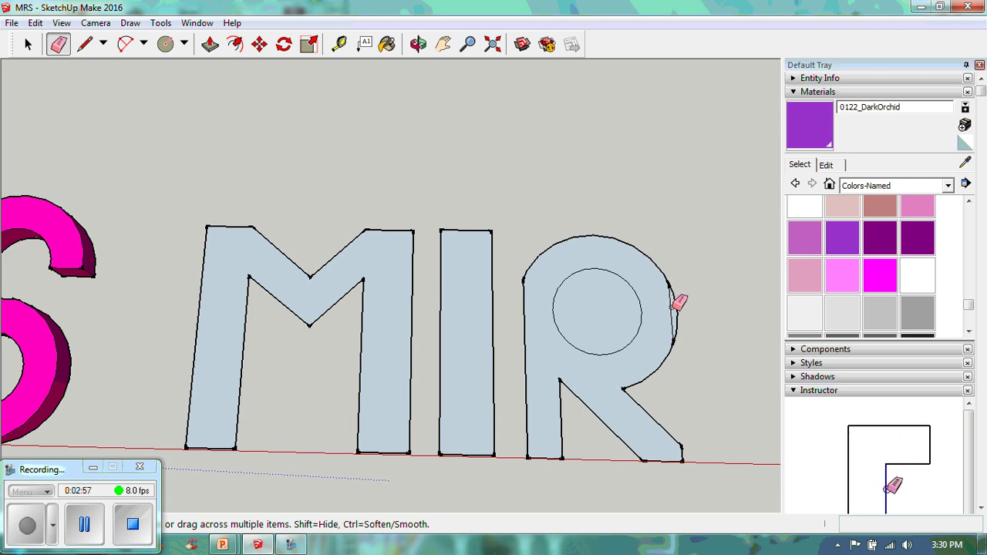
click(467, 44)
drag(599, 198, 544, 399)
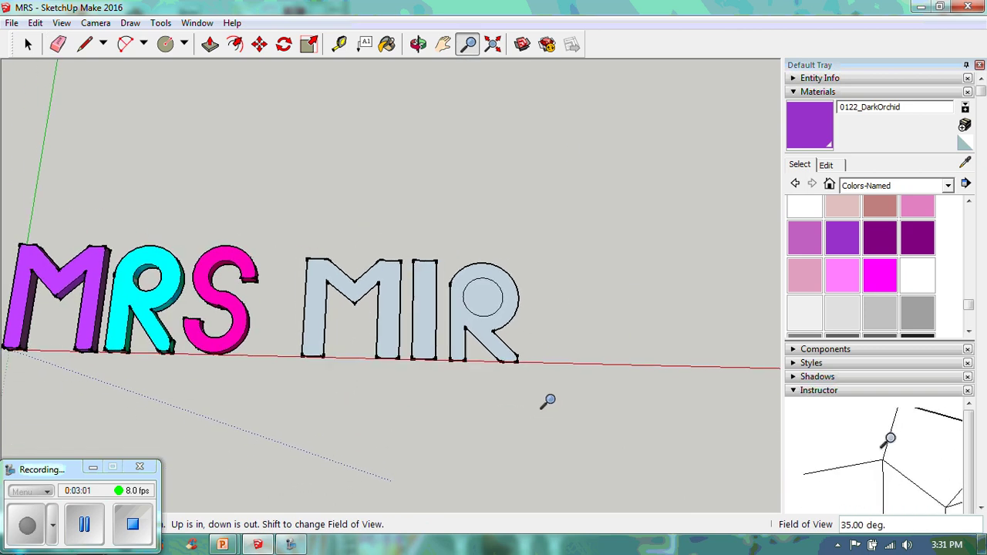
Draw a tall rectangle at the base beside the R, redrawing it after an undo.
click(184, 44)
click(199, 66)
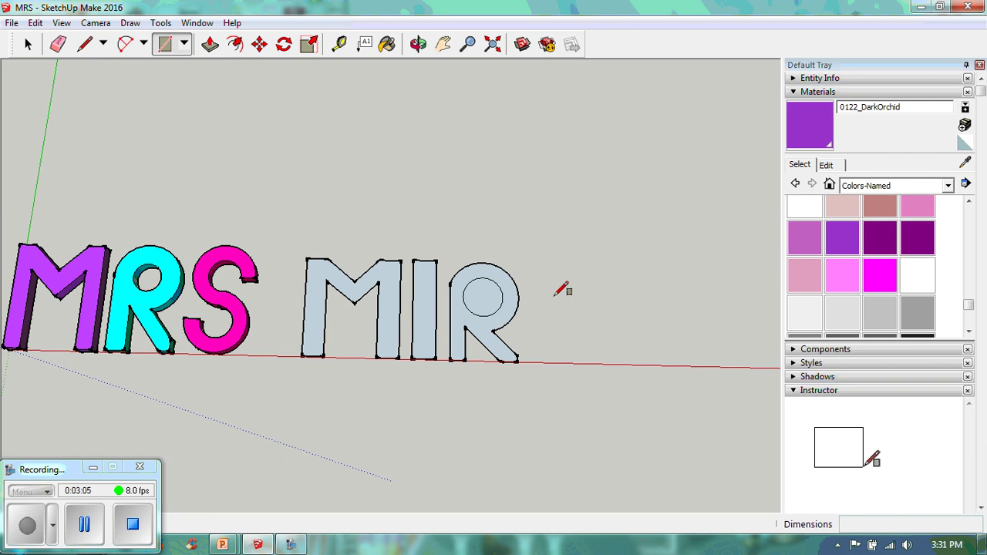
click(522, 357)
click(586, 269)
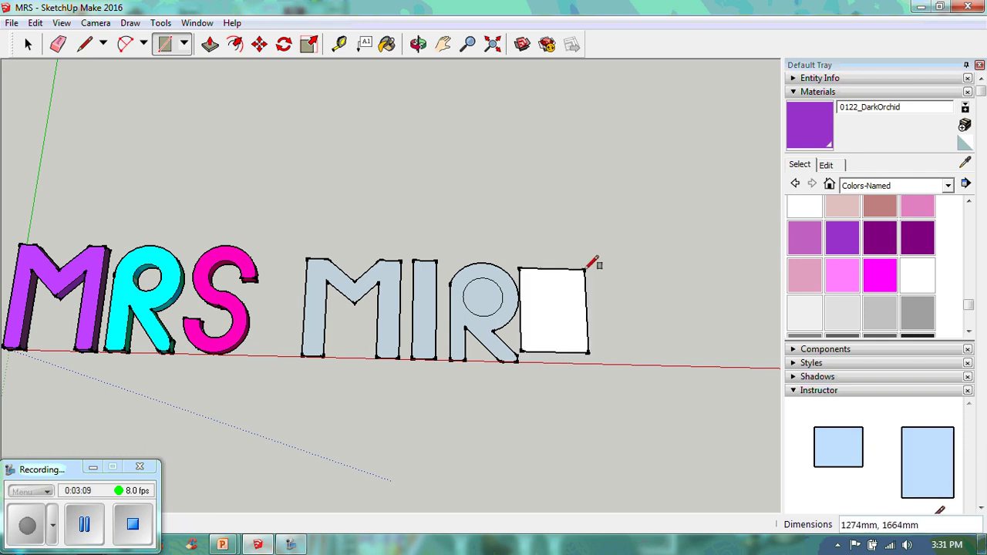
key(ctrl+z)
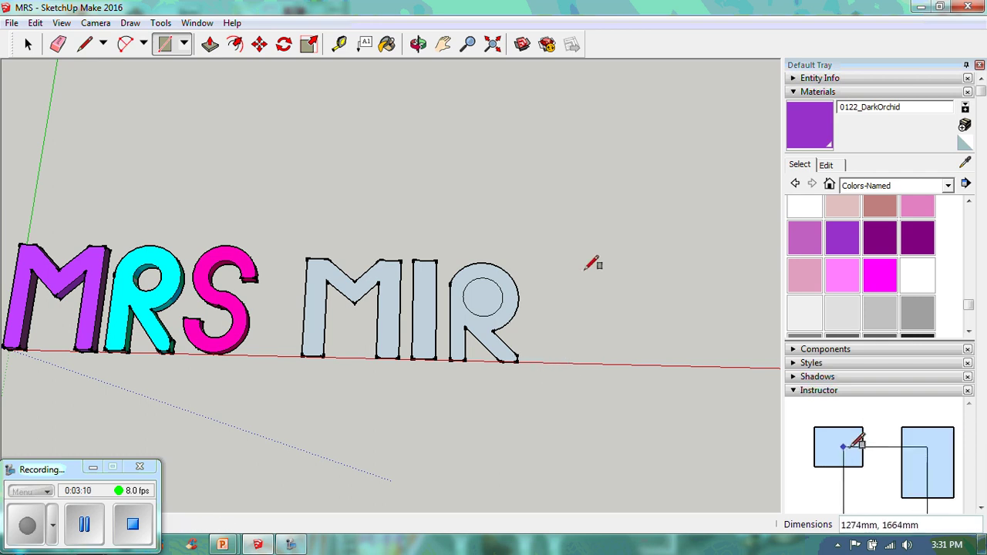
click(529, 362)
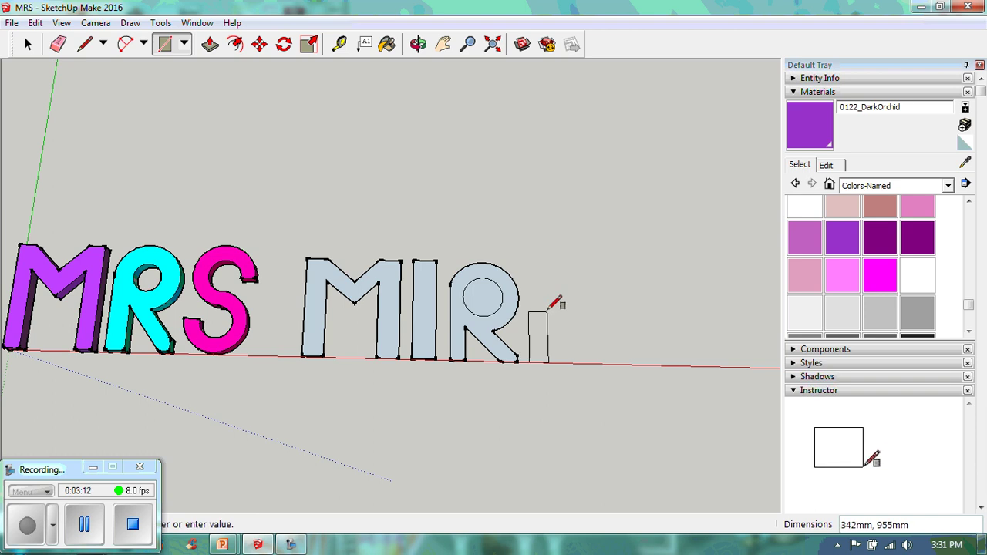
click(595, 267)
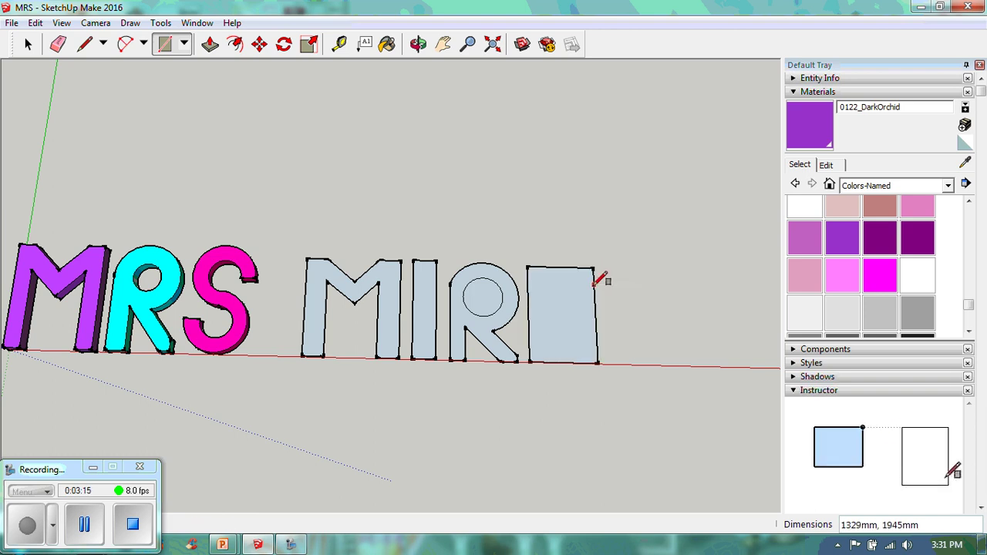
Draw two small notch rectangles on its right edge and erase the upper notch's outer edge.
click(594, 285)
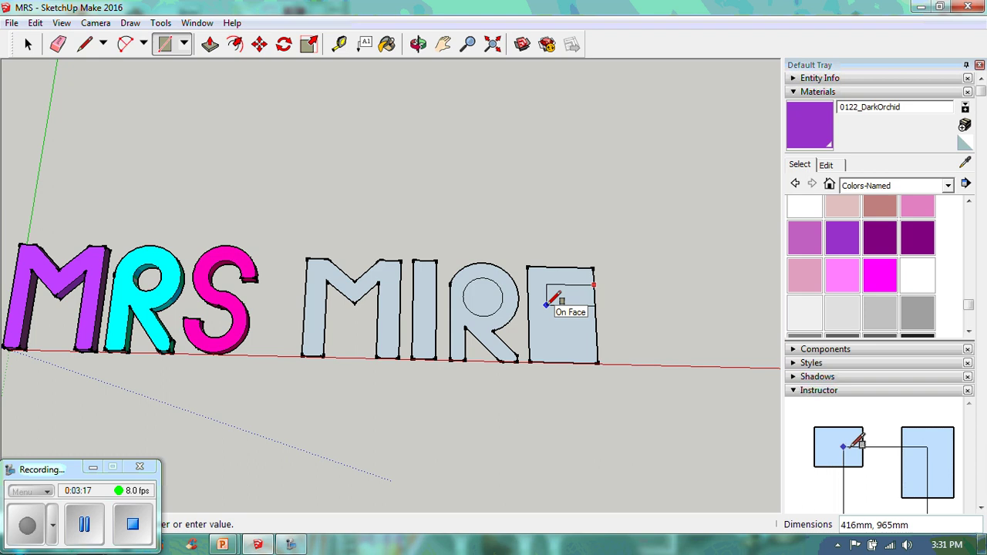
click(546, 310)
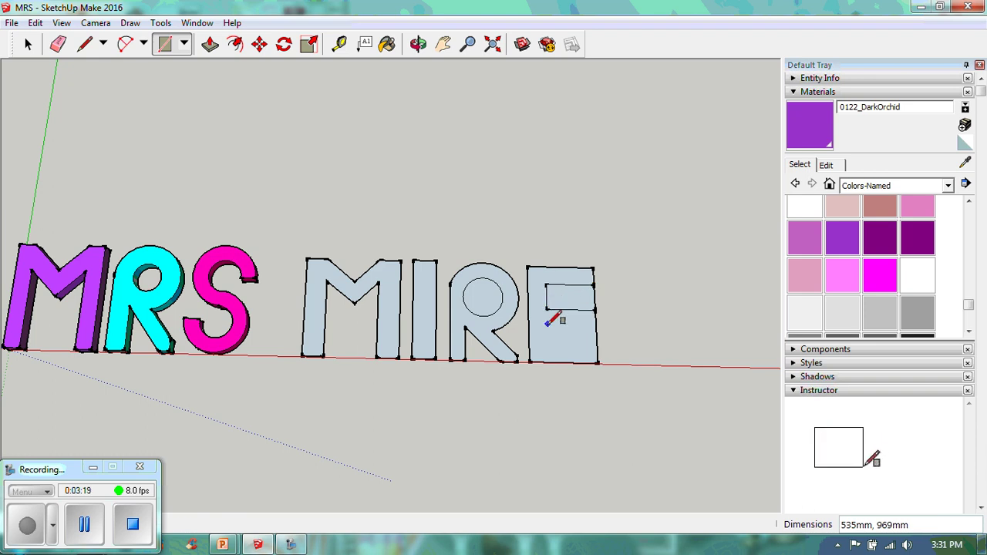
click(595, 324)
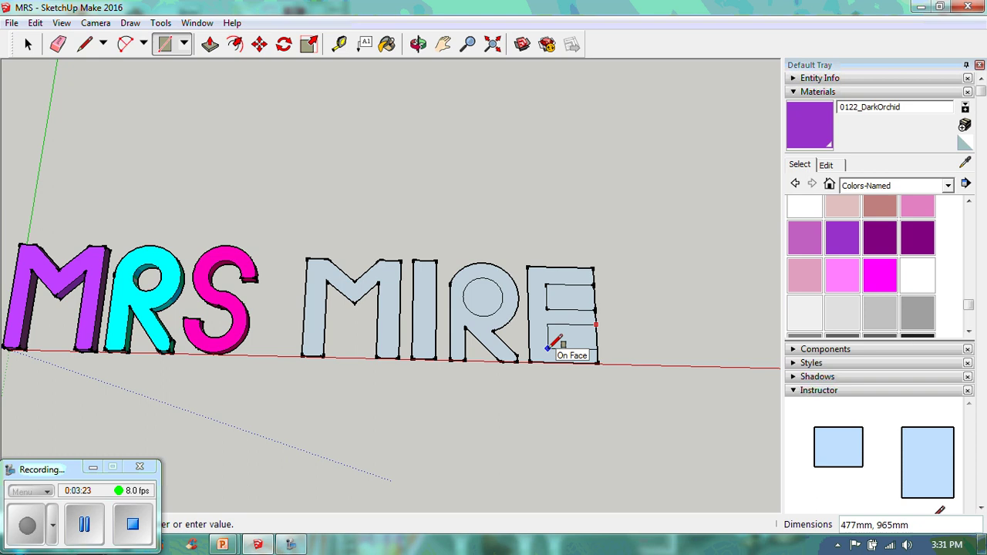
click(548, 347)
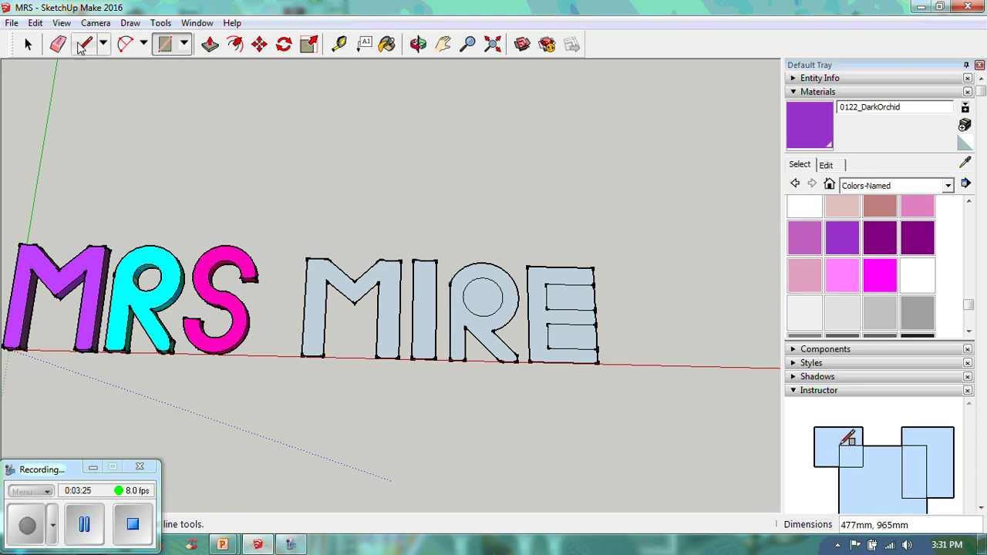
key(e)
click(595, 295)
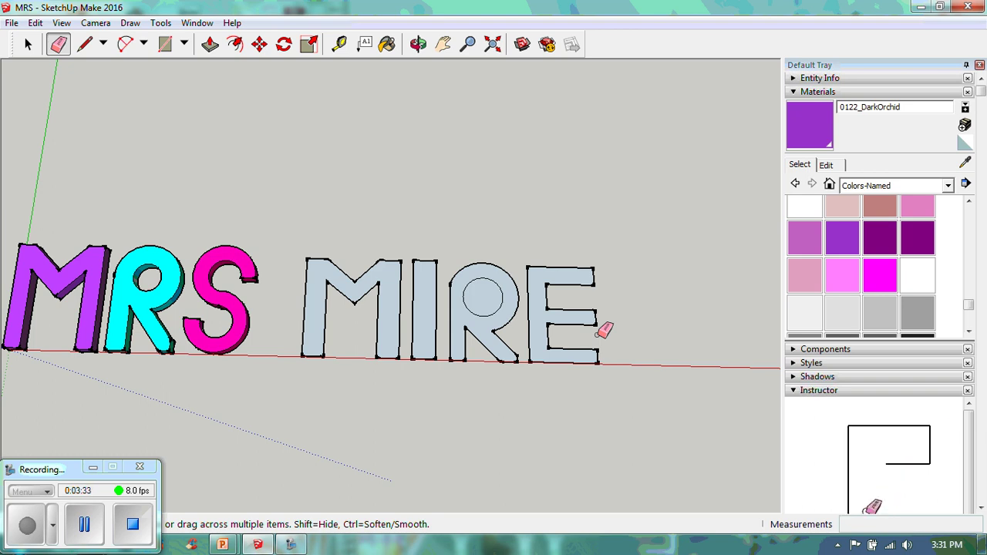
Draw a small circle to the right of the E.
click(184, 44)
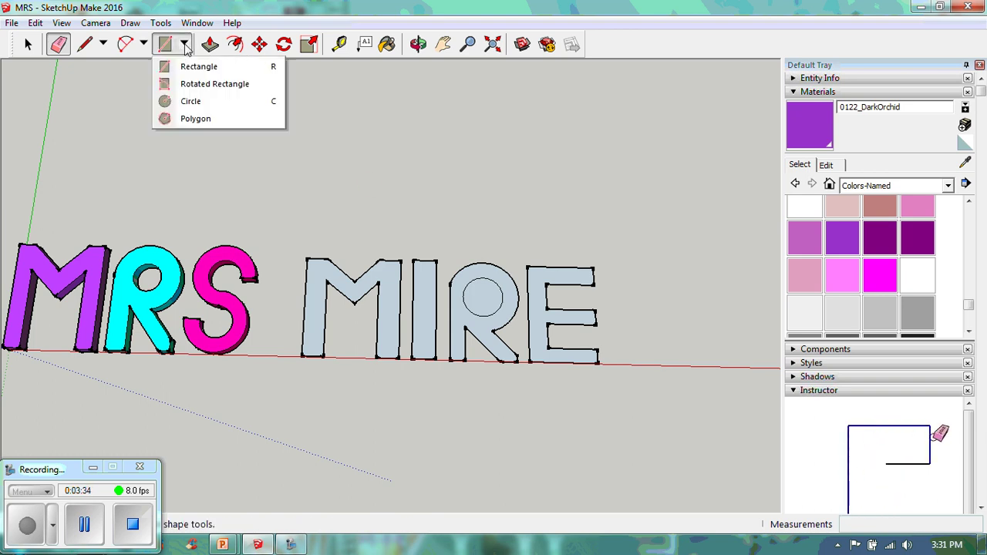
click(190, 102)
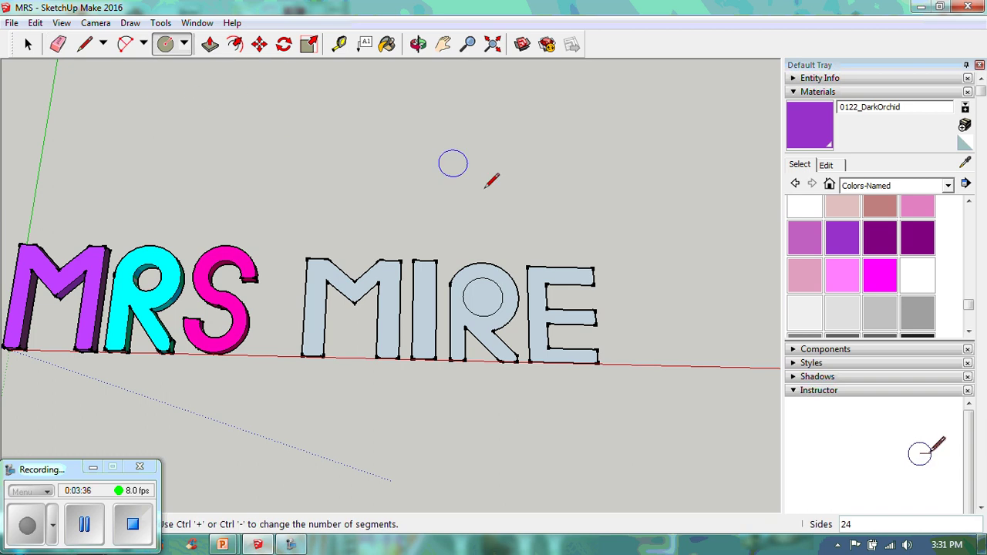
click(648, 335)
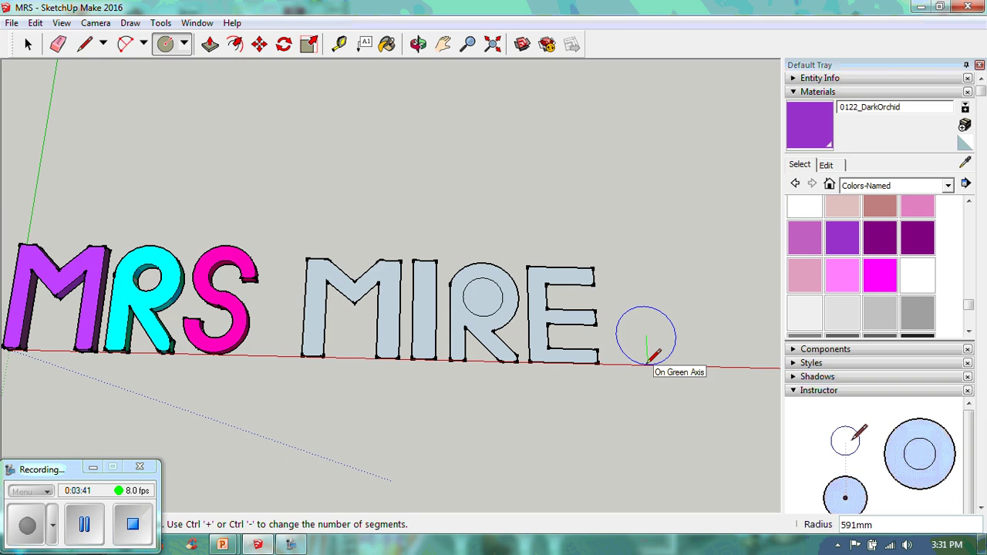
click(654, 357)
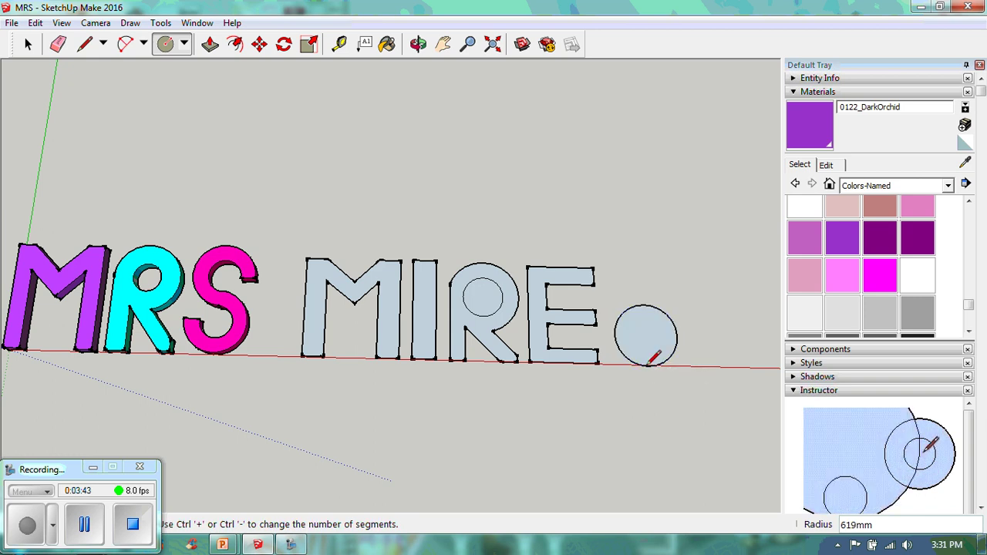
click(647, 335)
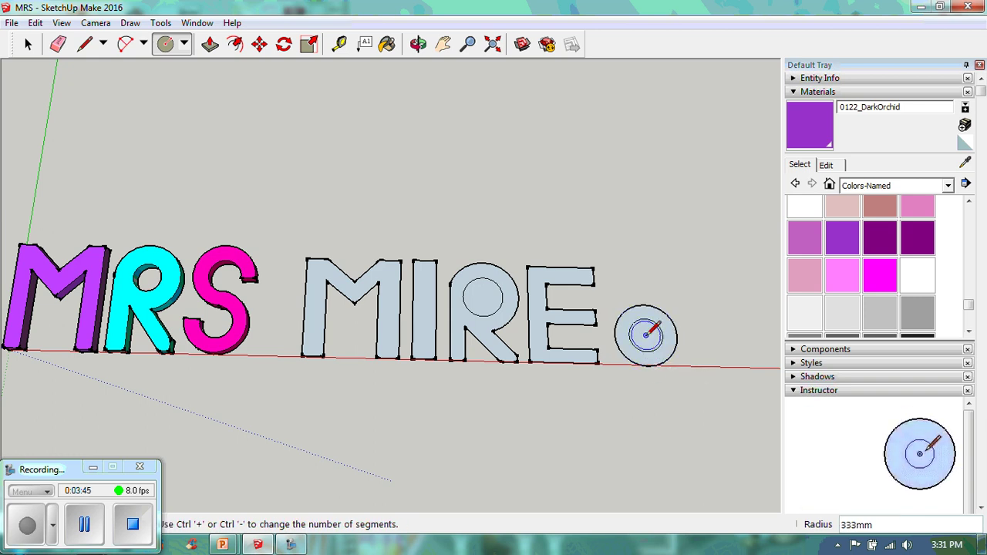
key(Escape)
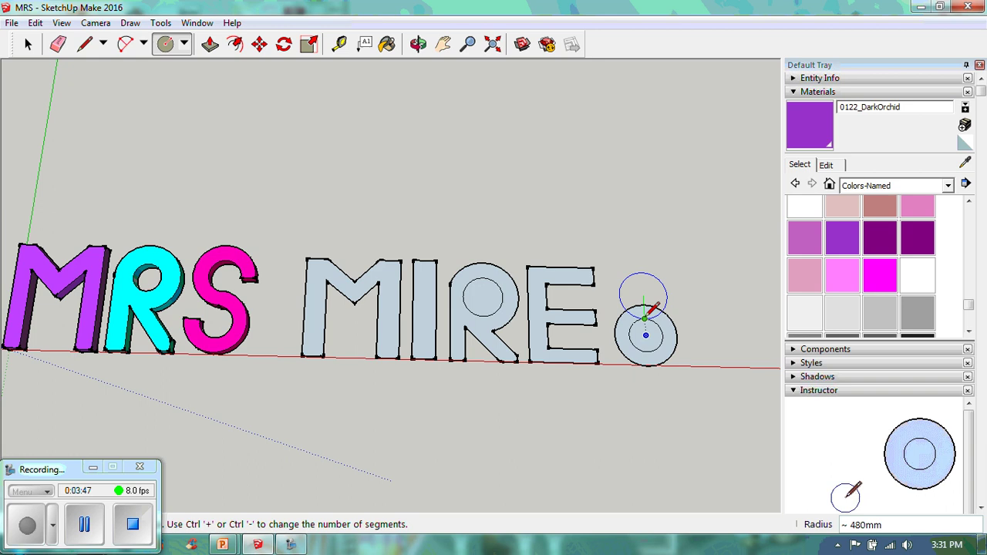
Stack a second circle on top of the first so the two form an 8.
click(646, 317)
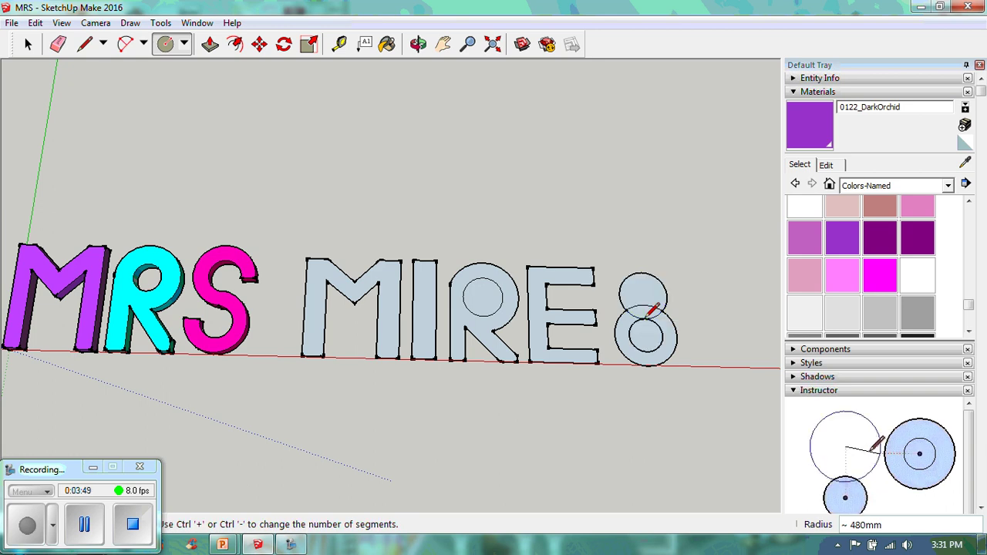
key(Escape)
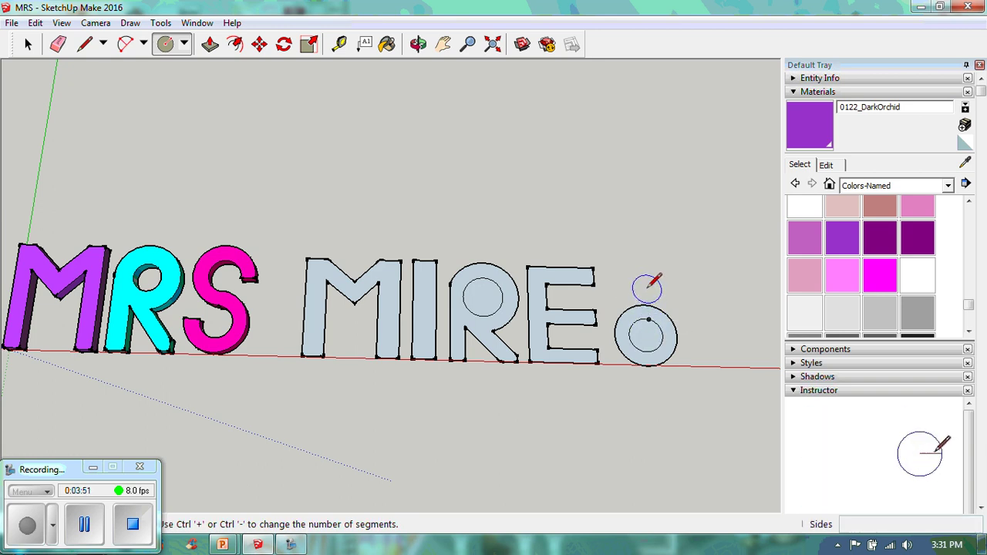
click(648, 317)
click(649, 316)
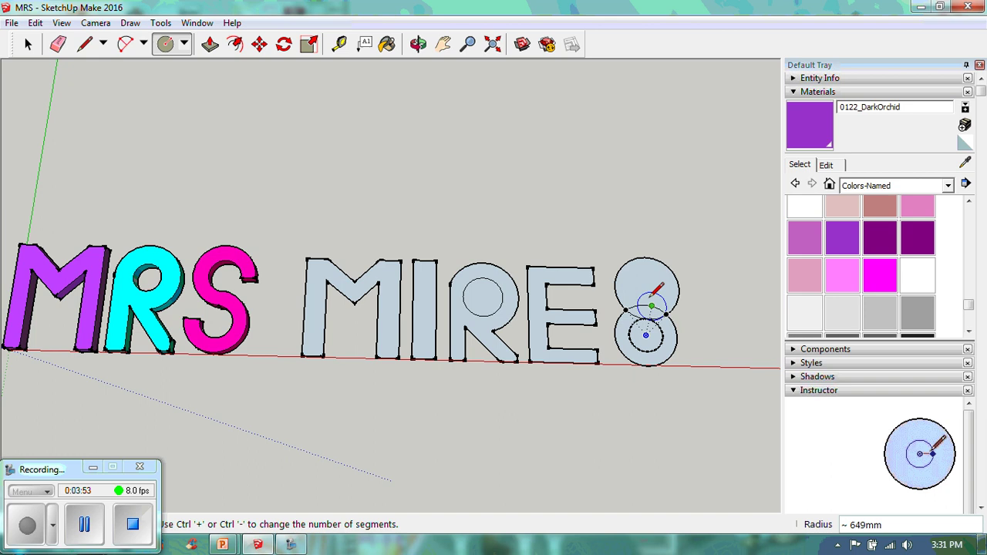
click(647, 289)
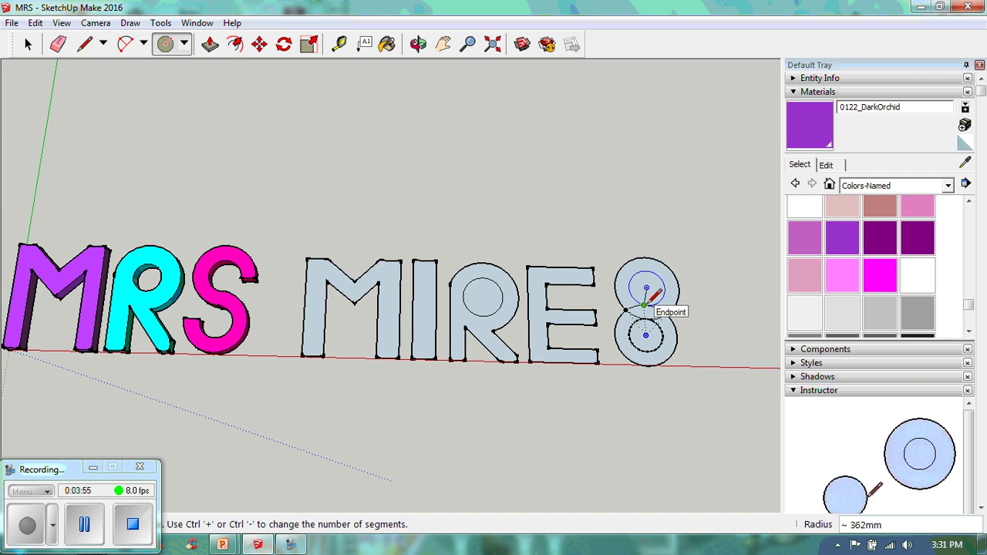
key(Escape)
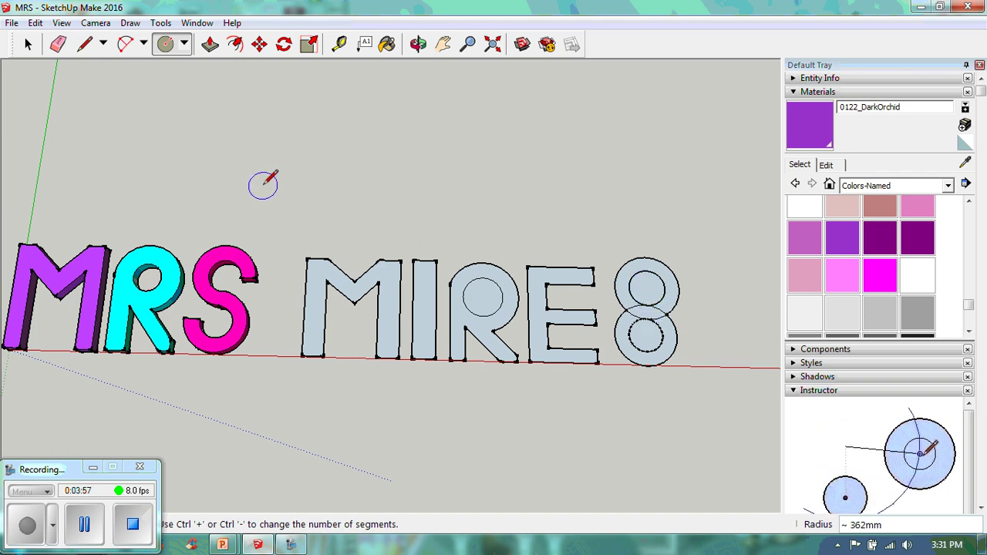
click(87, 44)
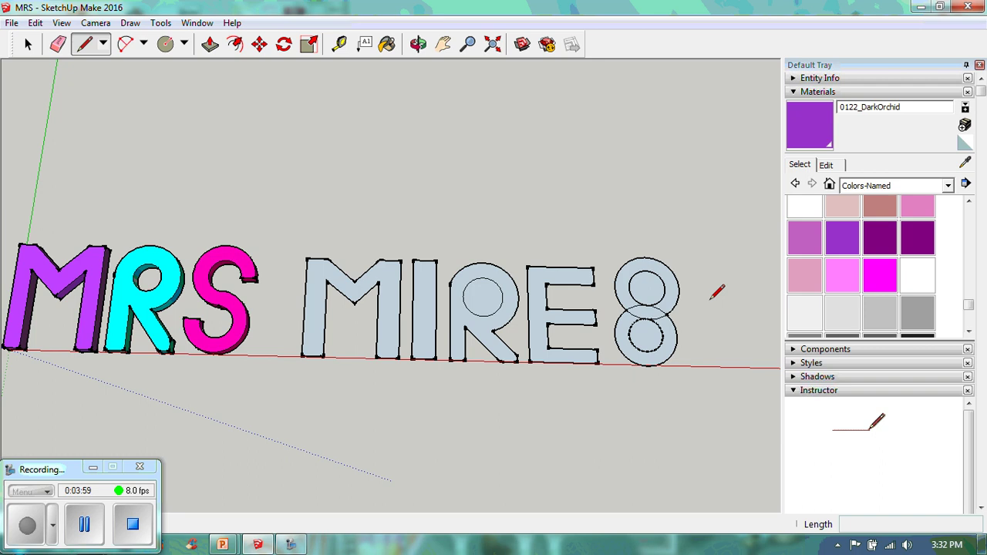
Draw a cut line across the 8 and erase the unwanted arcs to leave an S.
click(678, 288)
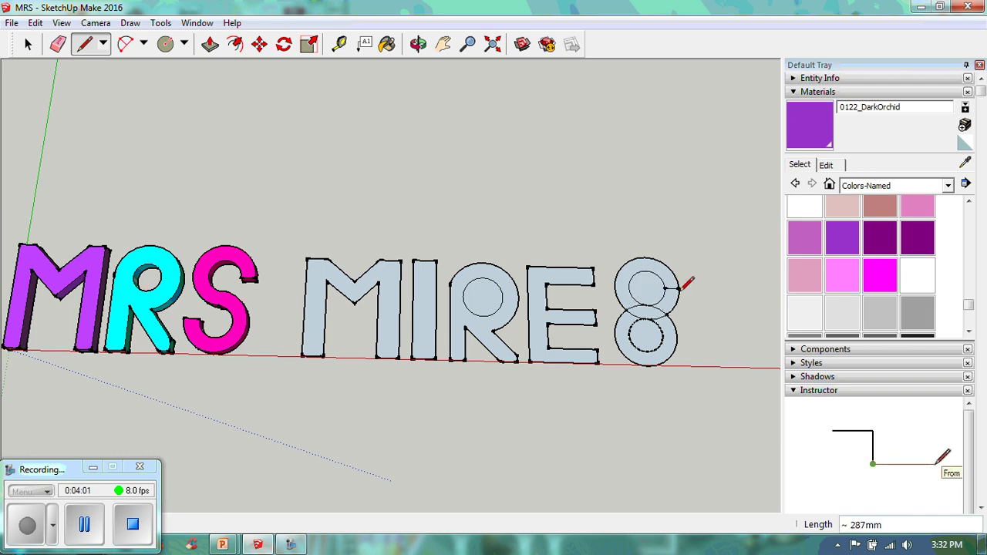
click(628, 338)
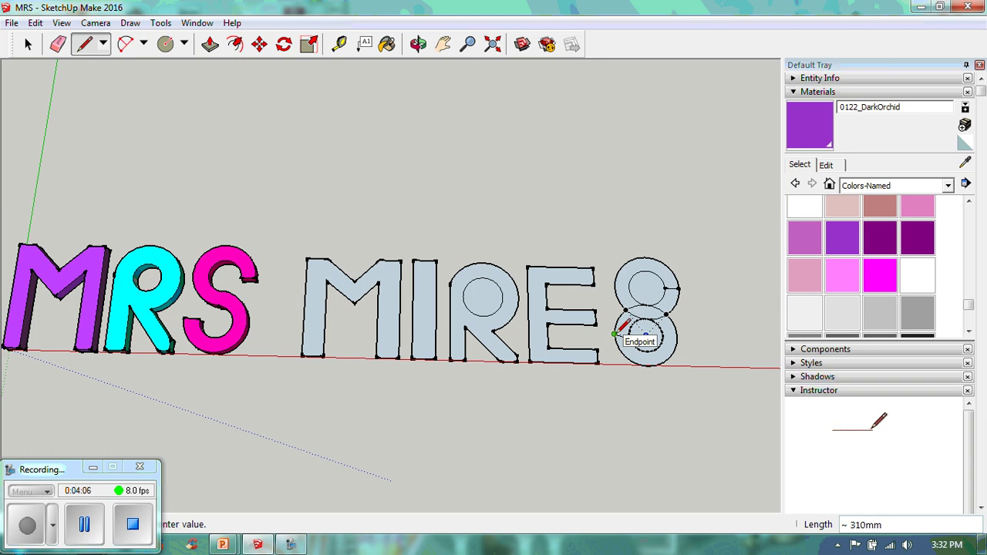
click(614, 334)
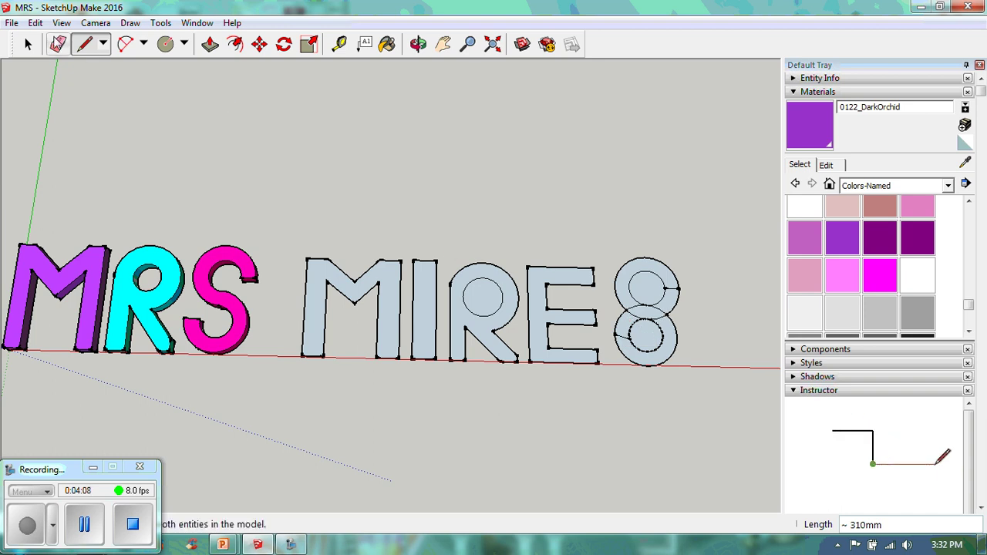
click(57, 44)
click(671, 290)
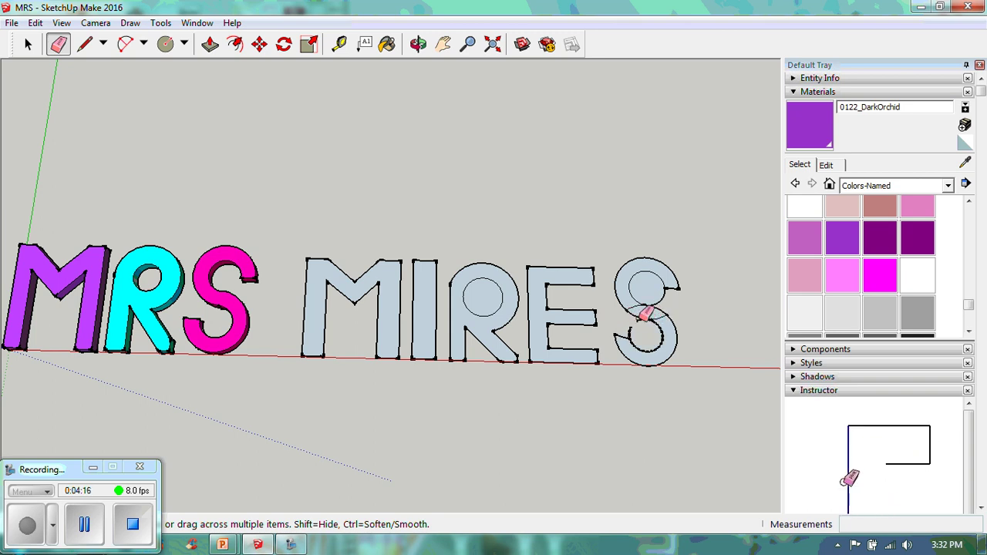
click(668, 298)
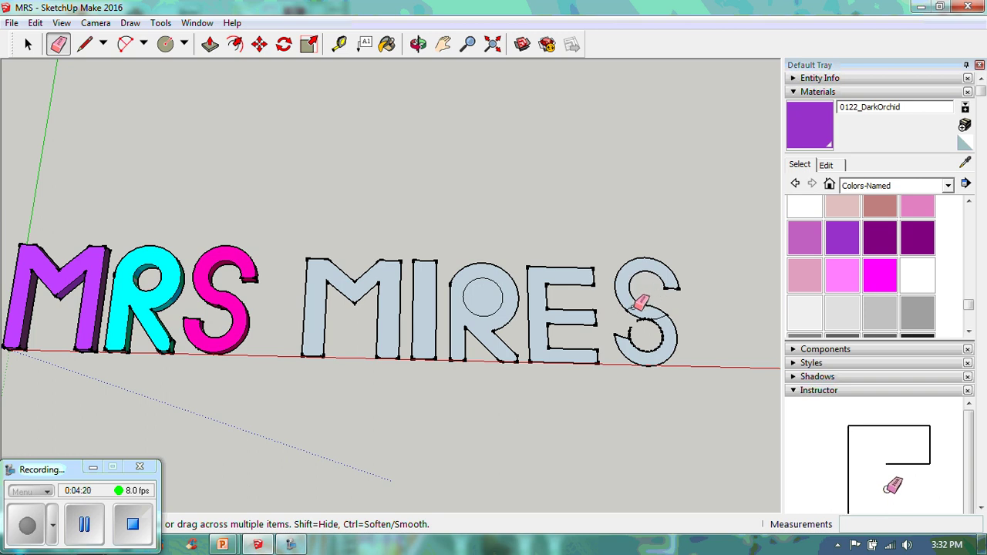
Zoom and pan in close on the final S of MIRES, ready to erase stray edges.
click(468, 44)
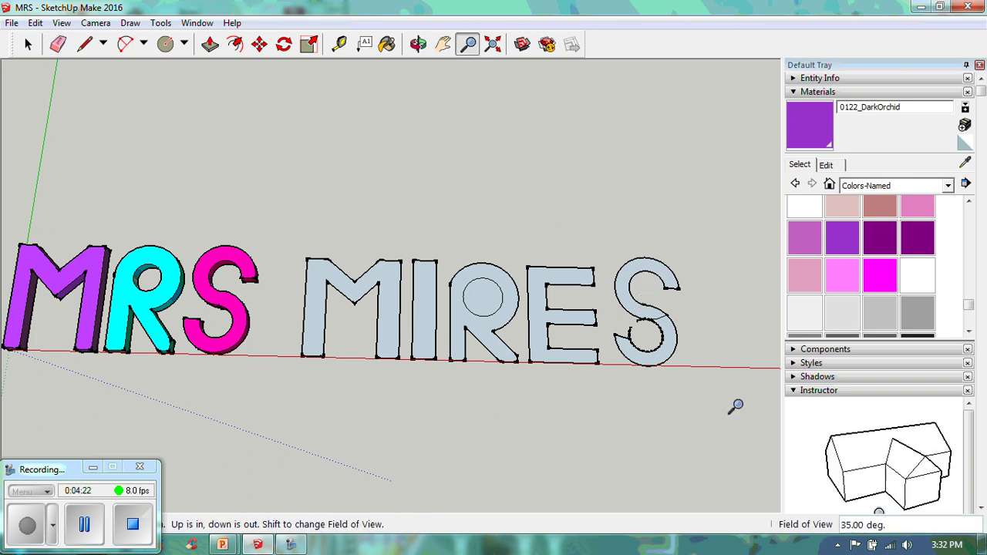
drag(684, 368, 555, 165)
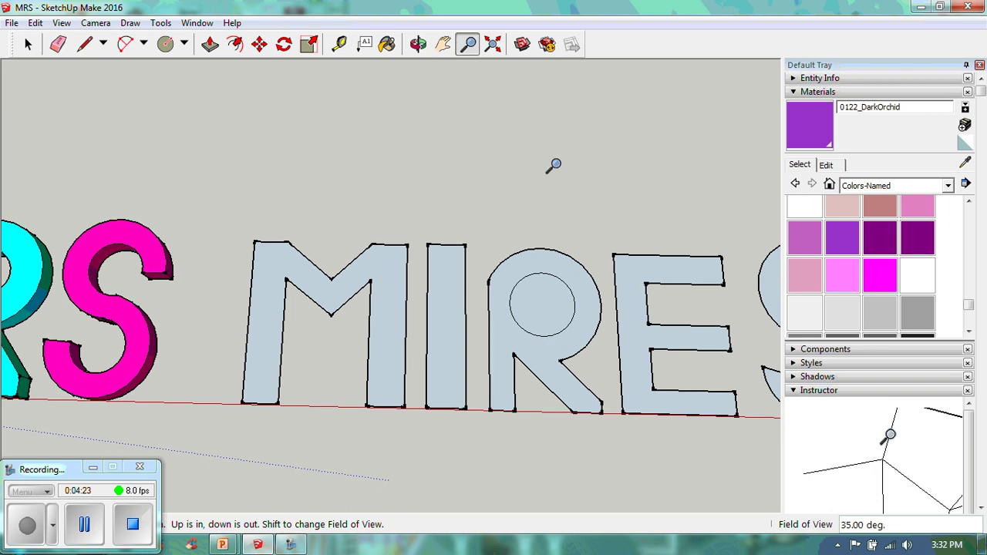
click(441, 44)
drag(639, 231, 245, 190)
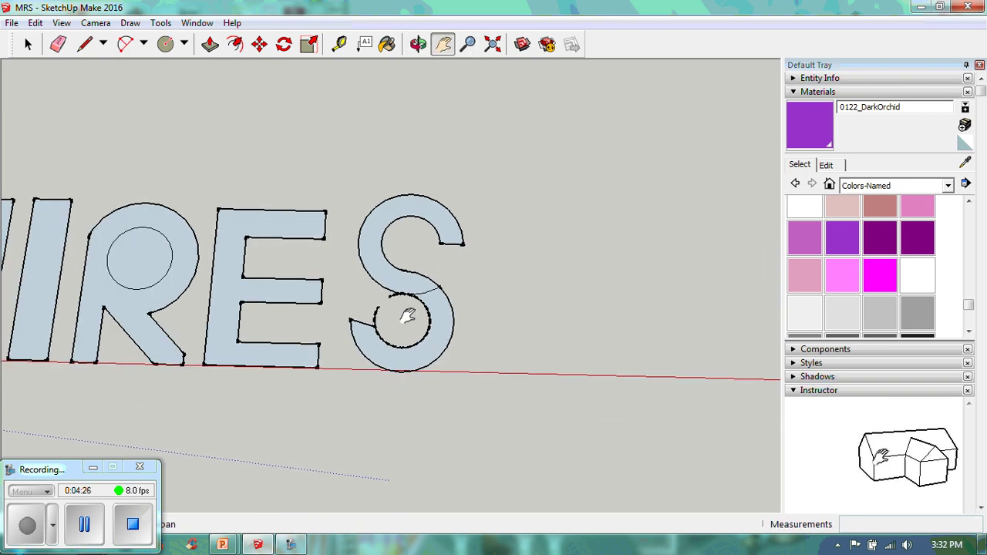
mouse_move(408, 316)
mouse_down()
mouse_move(414, 309)
mouse_move(418, 320)
mouse_move(413, 307)
mouse_up()
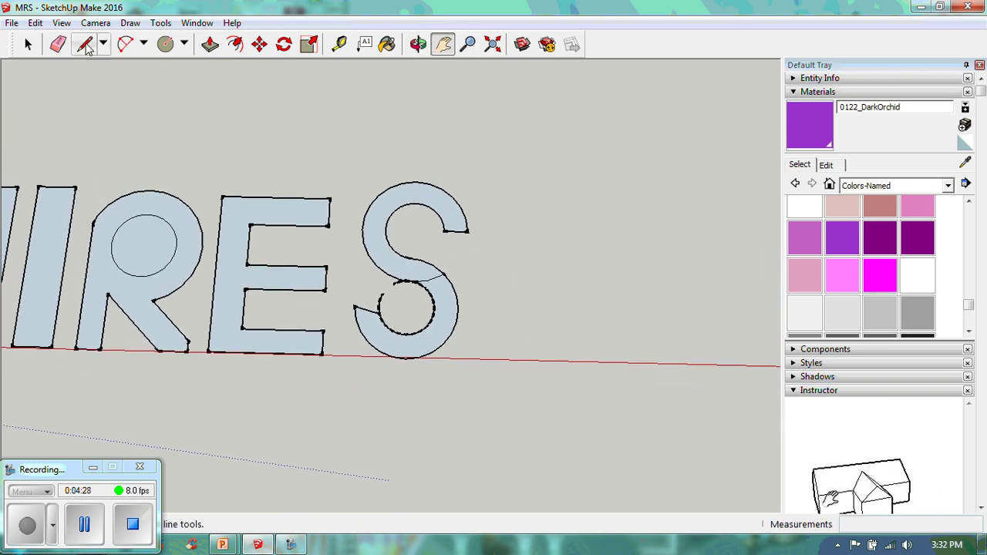
click(58, 44)
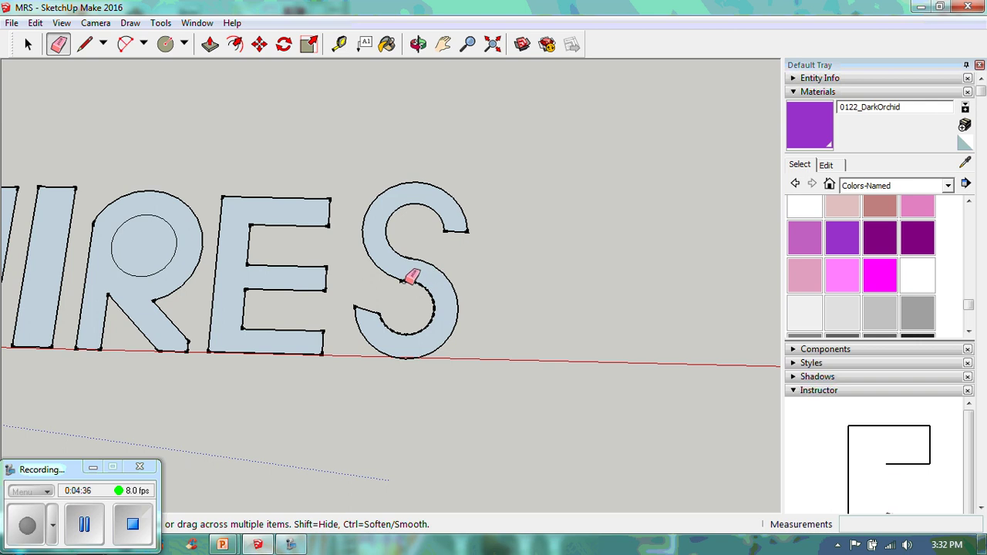
Erase the S's outer upper arc, undo it, then zoom out to show more lettering.
click(407, 278)
key(ctrl+z)
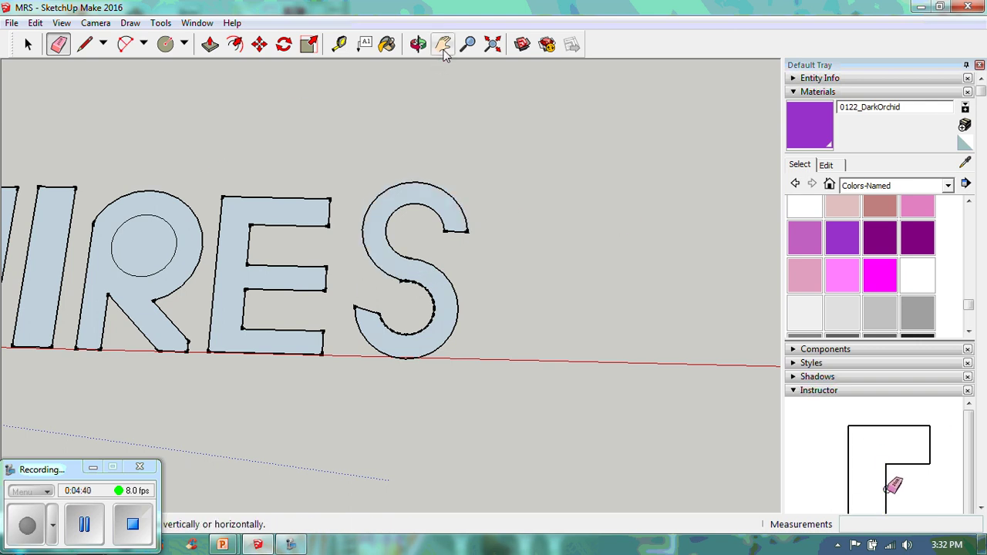
click(467, 44)
drag(425, 117, 266, 398)
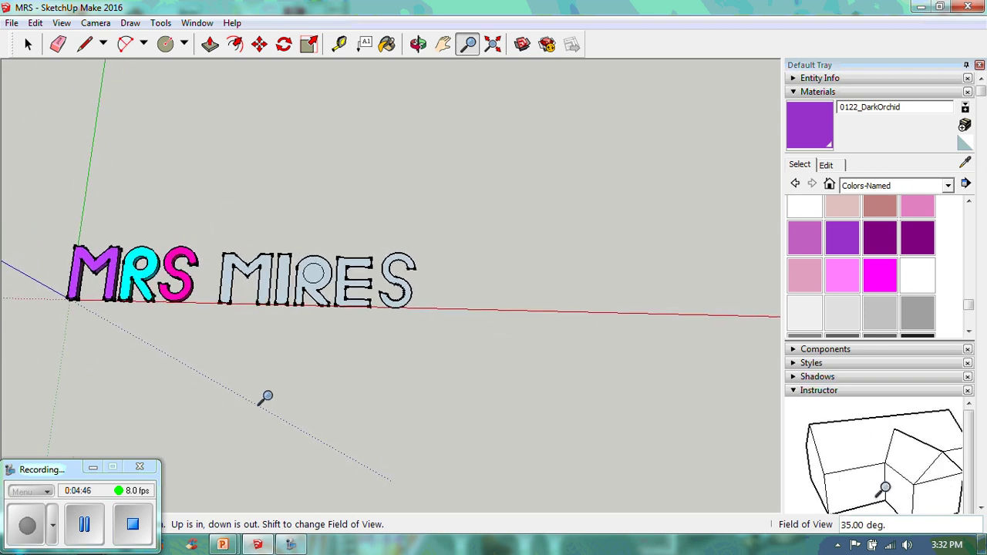
Frame the MRS MIRES lettering, tilt the view to look down on it, and zoom in.
drag(392, 365, 284, 349)
click(443, 44)
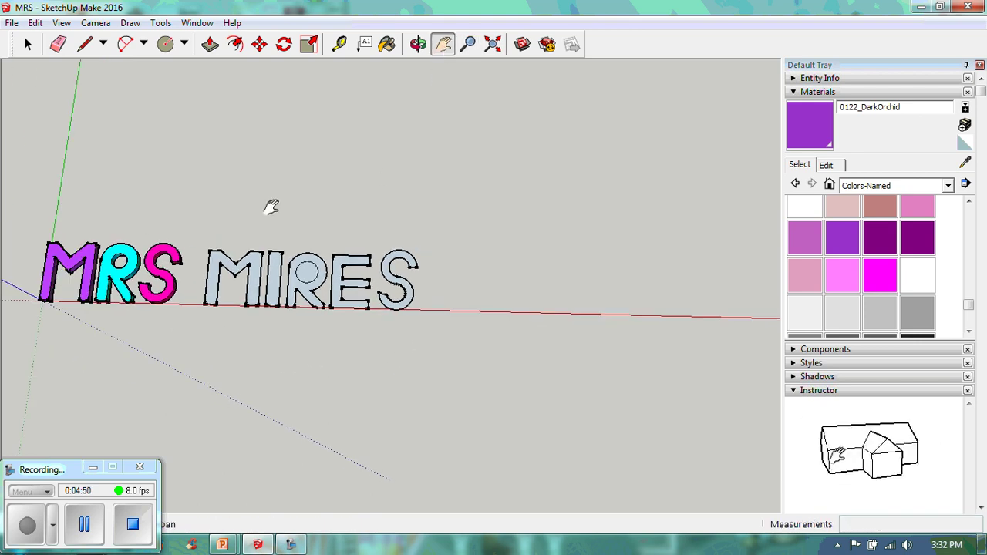
drag(270, 209, 406, 199)
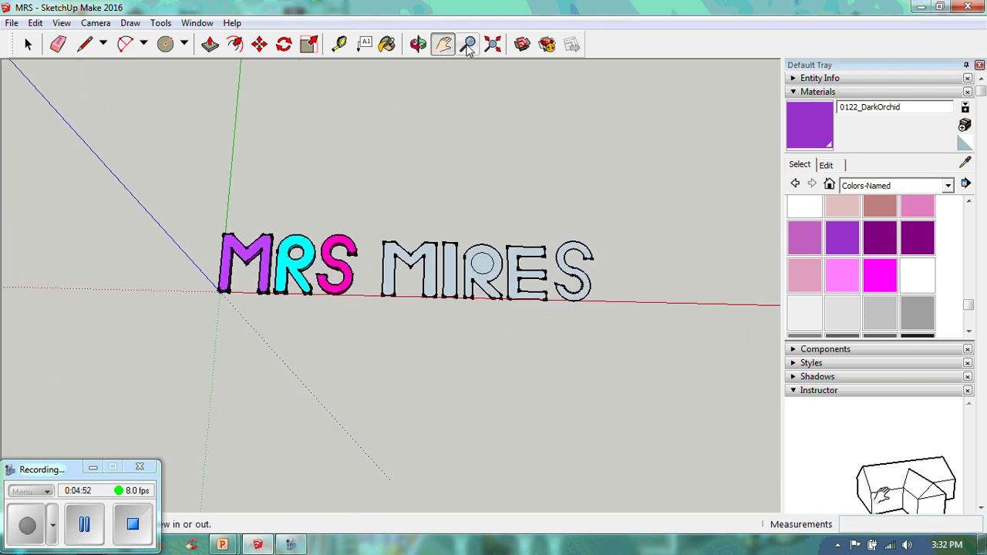
click(418, 44)
drag(463, 220, 439, 283)
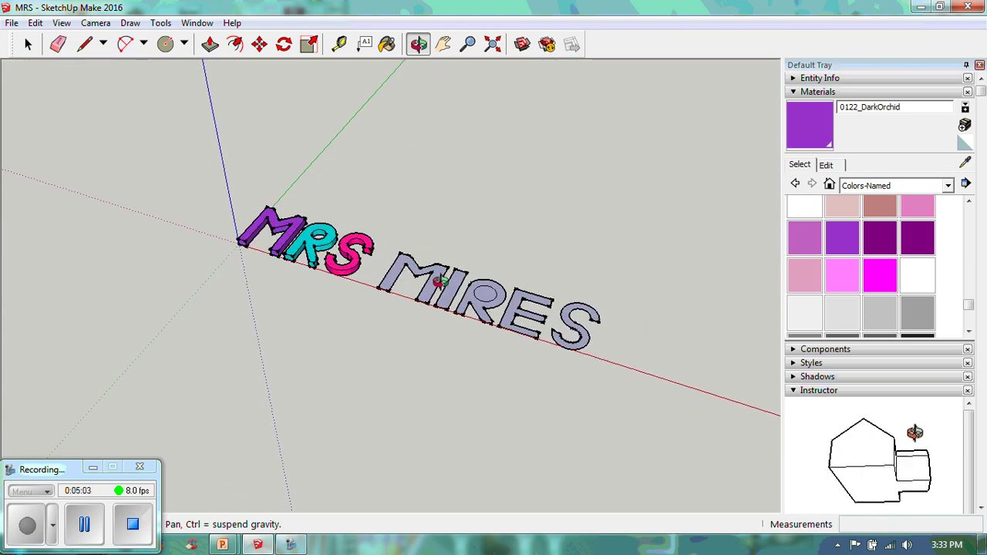
click(468, 44)
scroll(479, 216, up, 5)
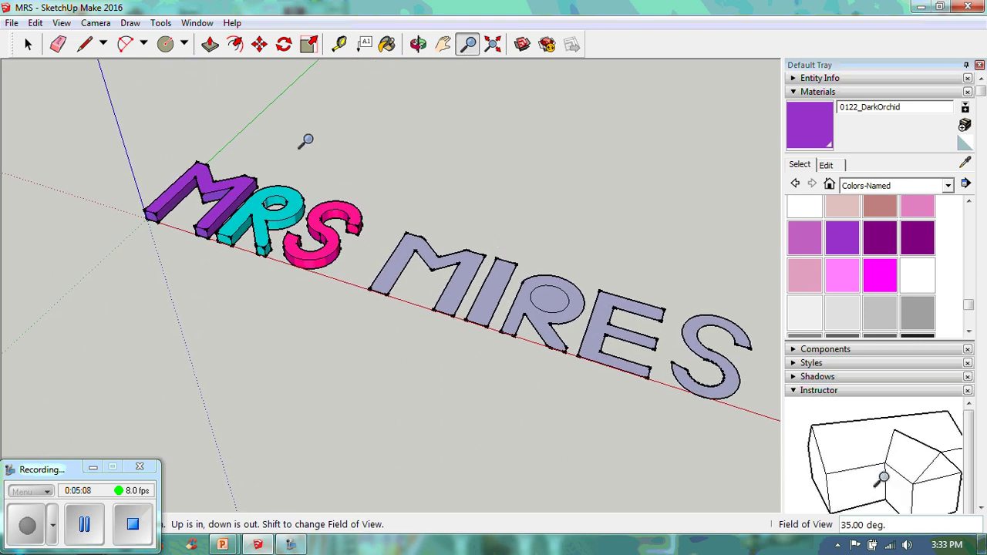
Push/pull the M and I of MIRES up to the height of the MRS letters.
click(210, 44)
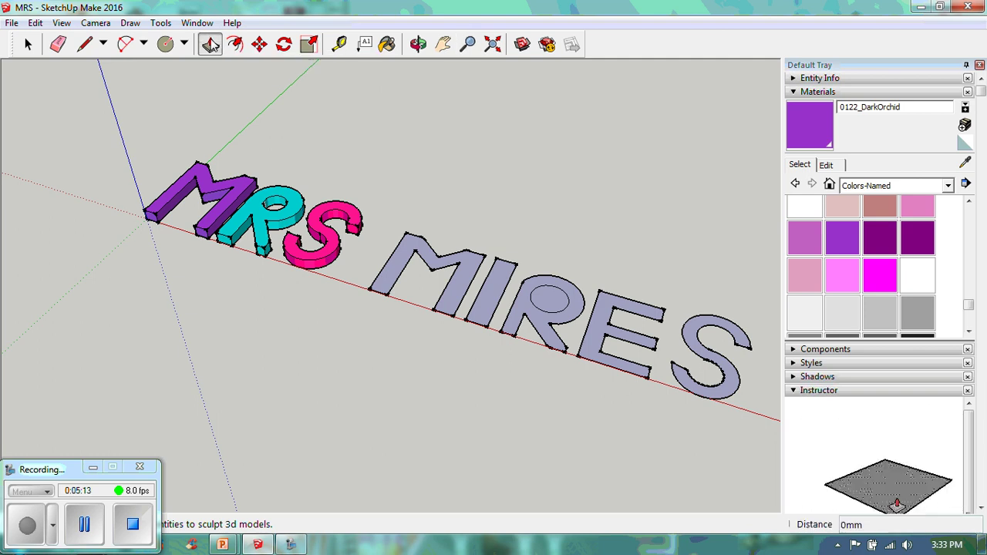
click(397, 262)
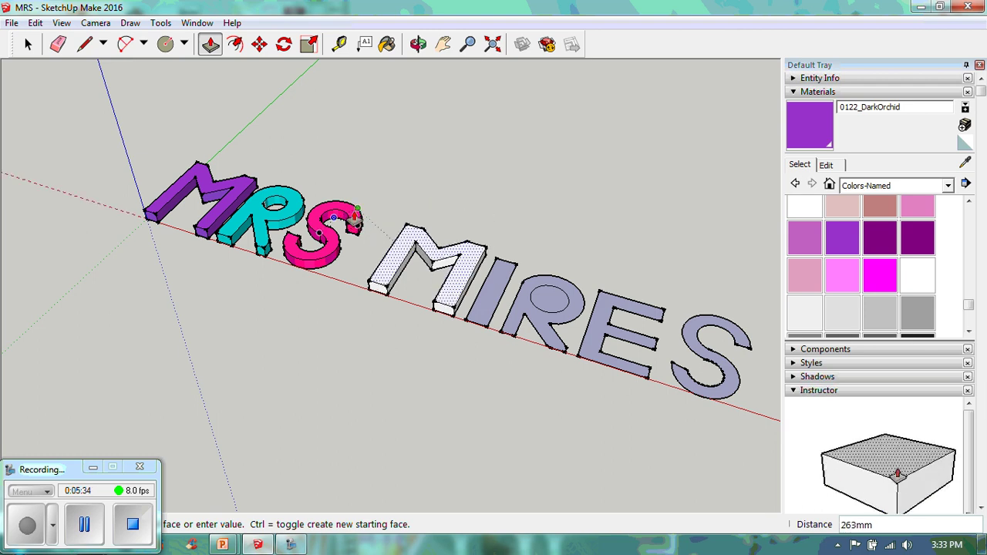
click(355, 210)
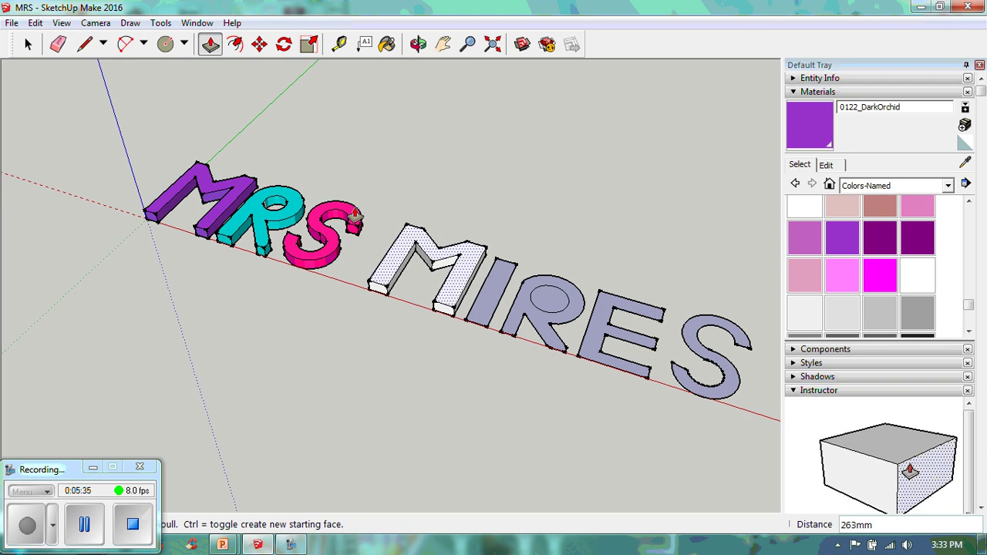
click(481, 297)
click(480, 287)
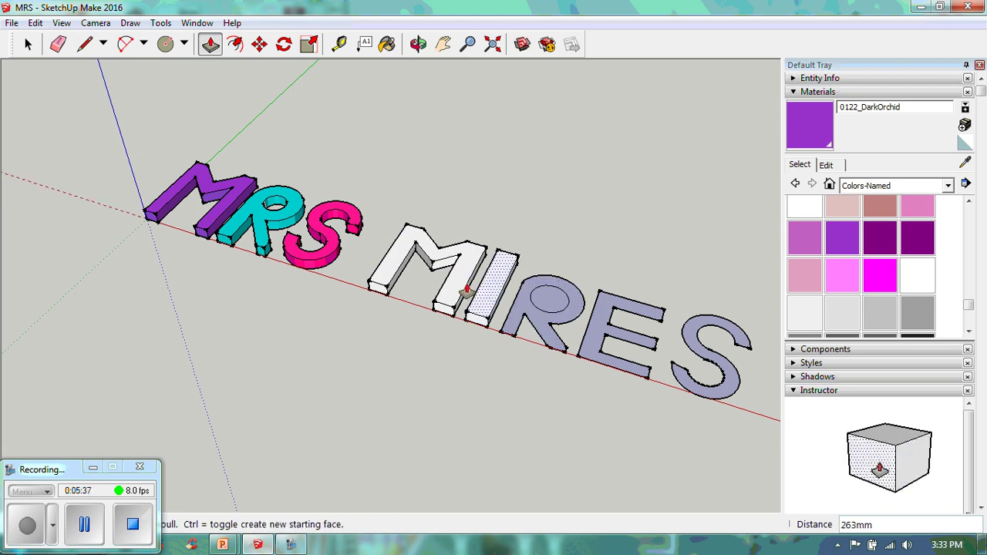
Raise the R, E and final S of MIRES to the same matching height.
click(520, 308)
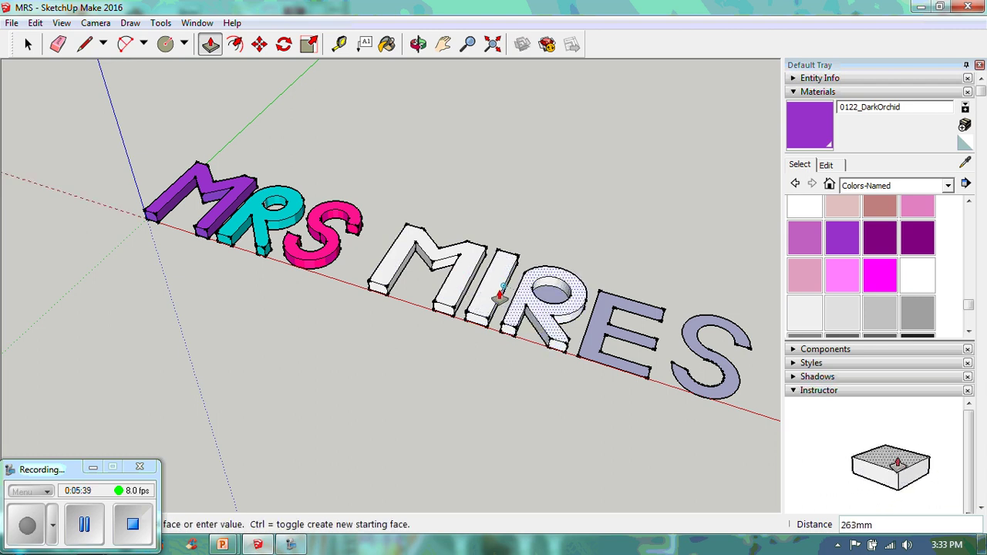
click(596, 340)
click(579, 305)
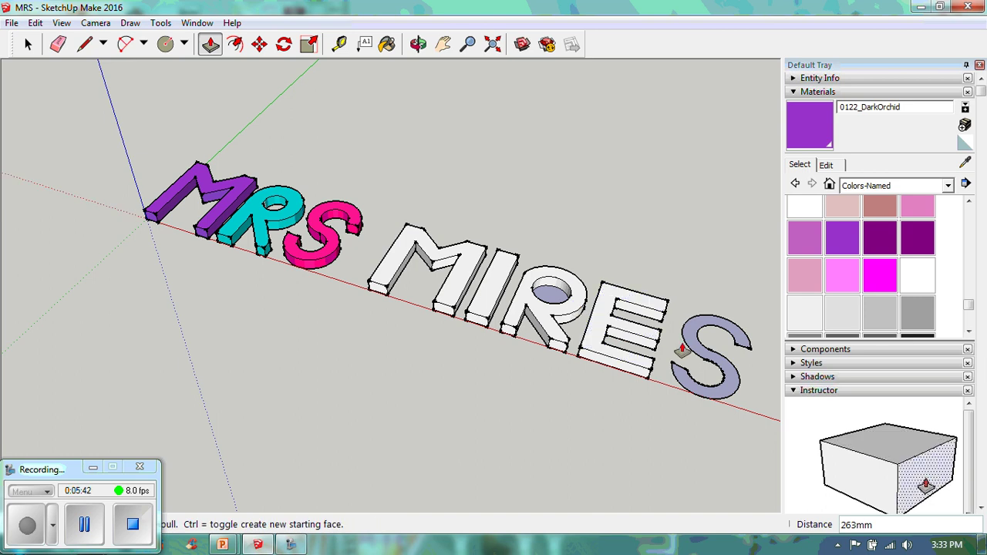
click(686, 344)
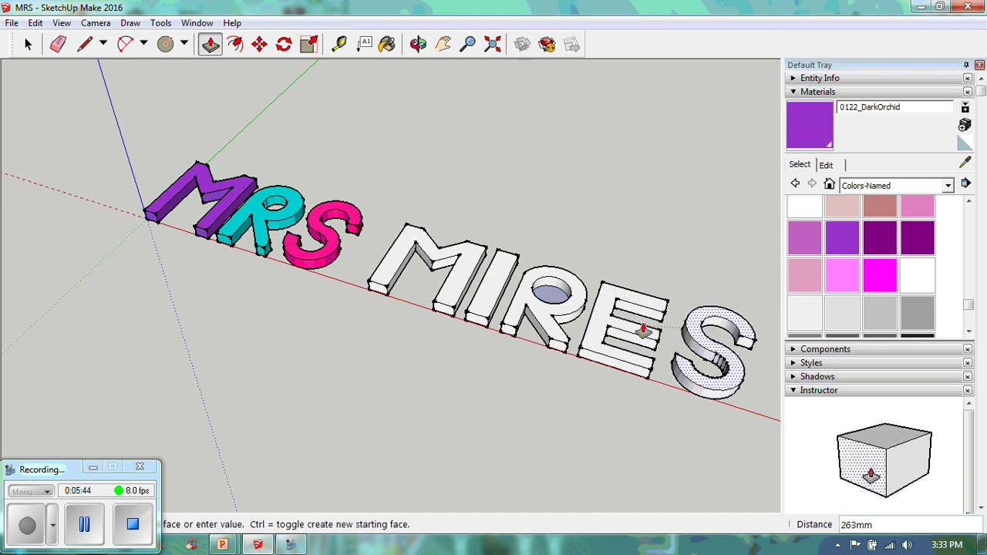
click(645, 310)
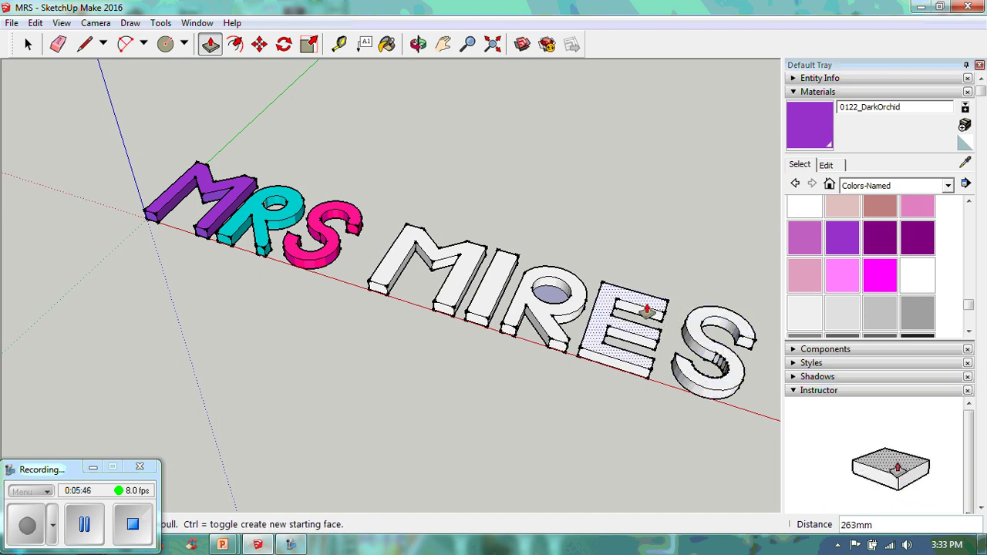
click(418, 45)
Paint the M of MIRES with 0122_DarkOrchid from the Colors-Named collection.
drag(418, 169, 446, 245)
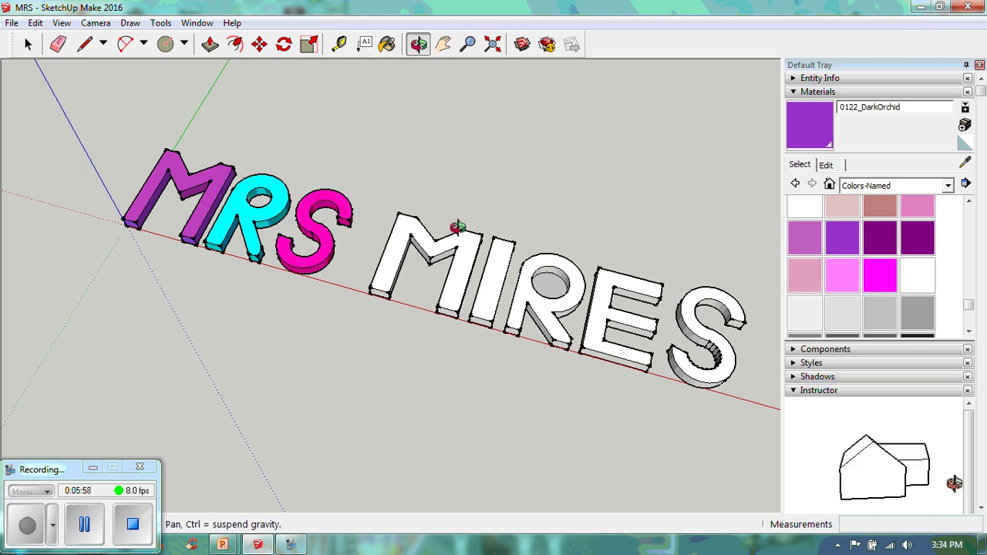
click(388, 47)
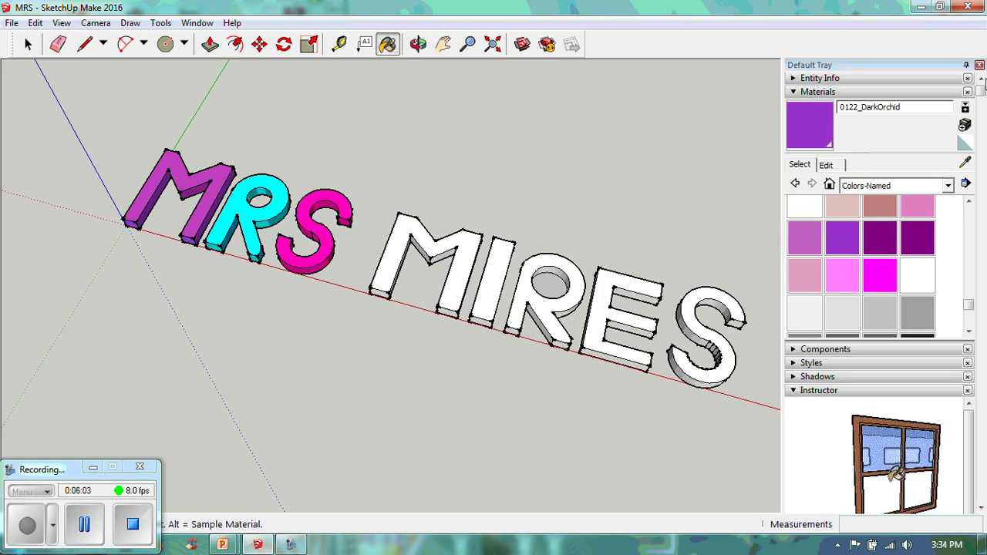
click(948, 186)
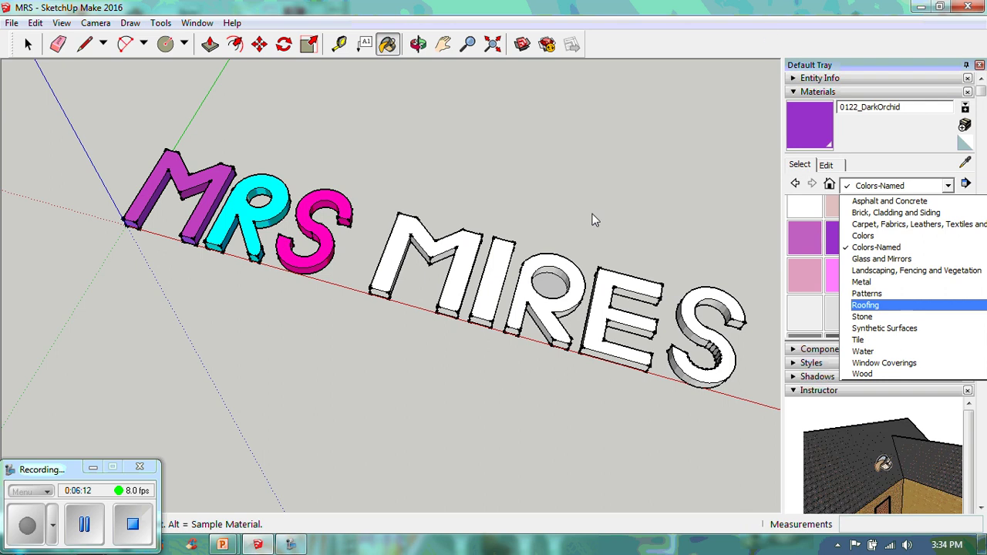
click(384, 48)
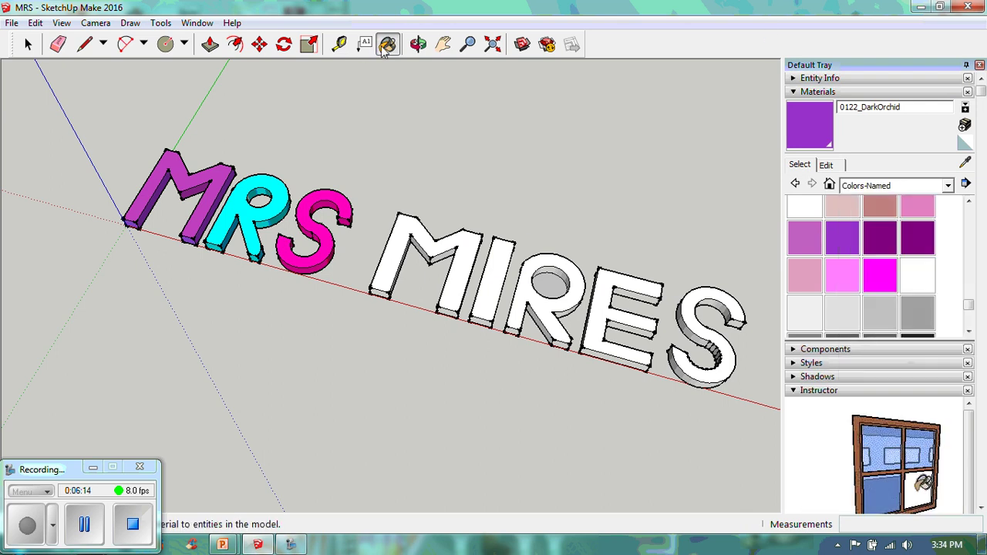
click(386, 48)
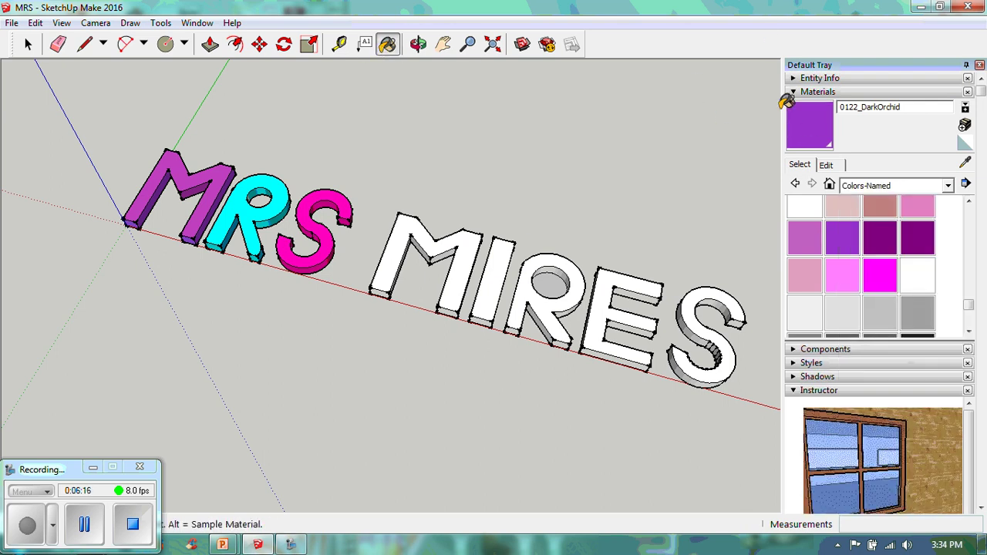
click(844, 237)
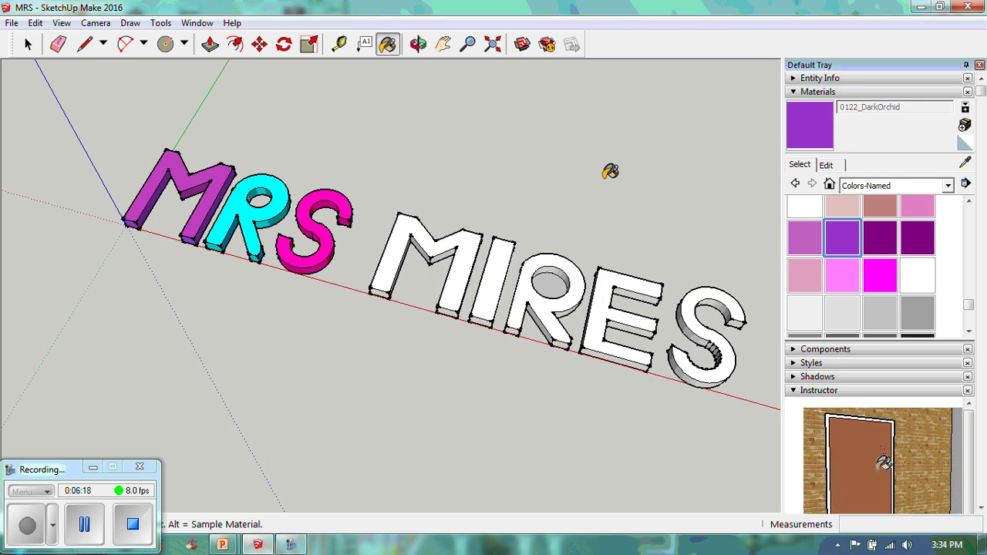
click(426, 232)
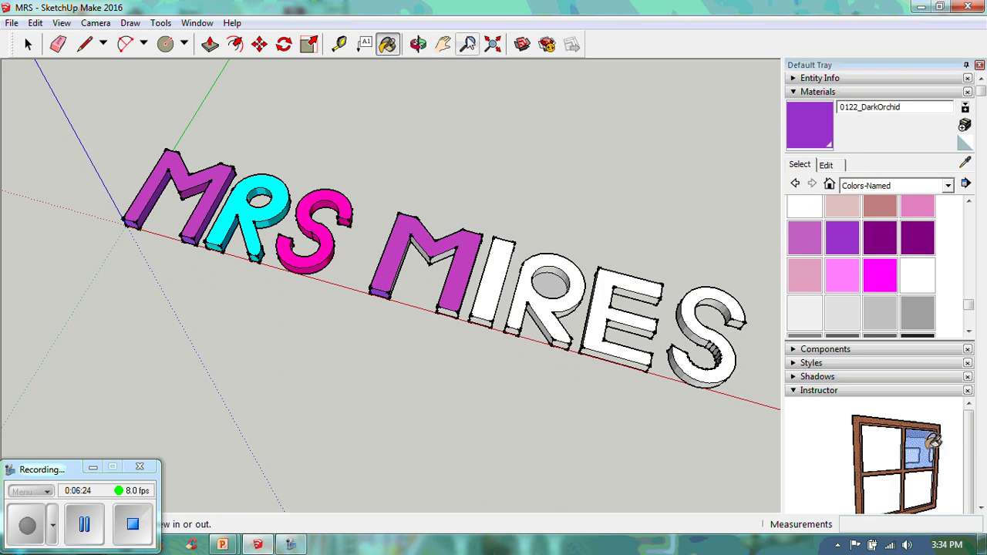
Paint the M's two inner slanted faces and lower end face DarkOrchid.
click(467, 44)
drag(480, 209, 426, 63)
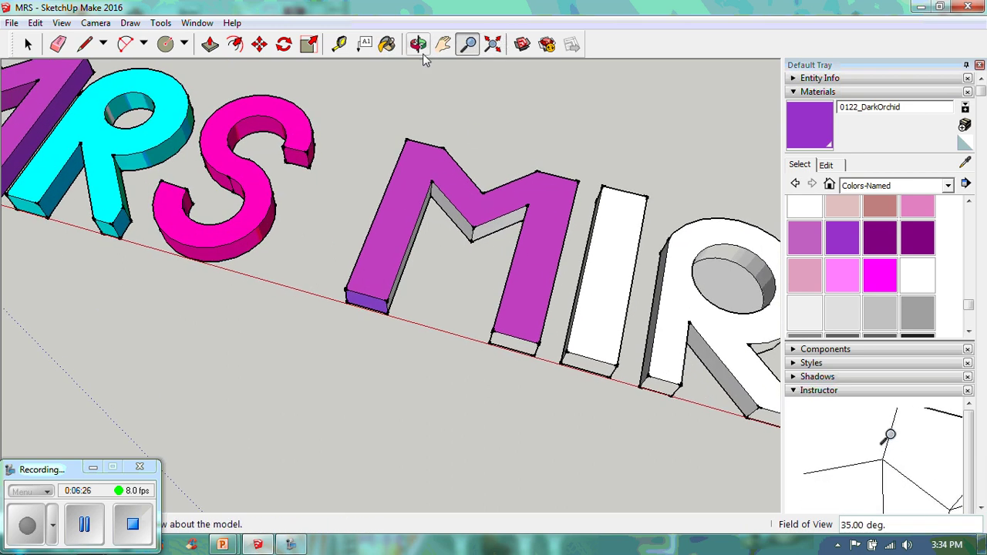
click(388, 44)
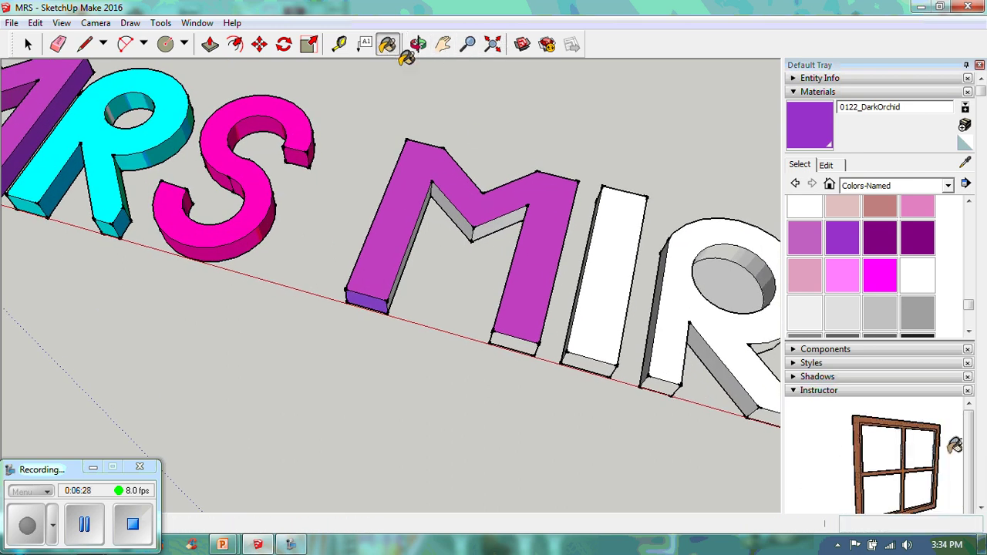
click(459, 207)
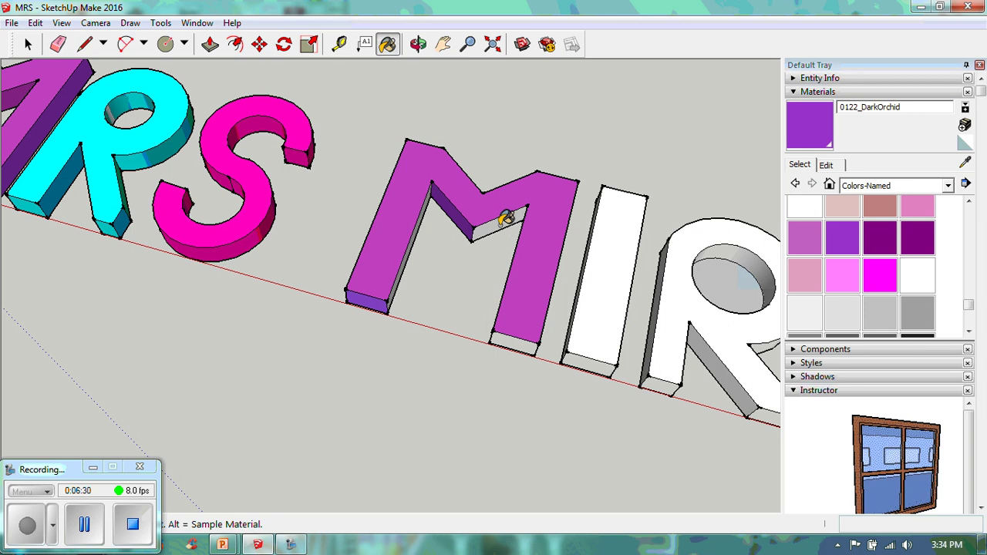
click(503, 219)
click(521, 340)
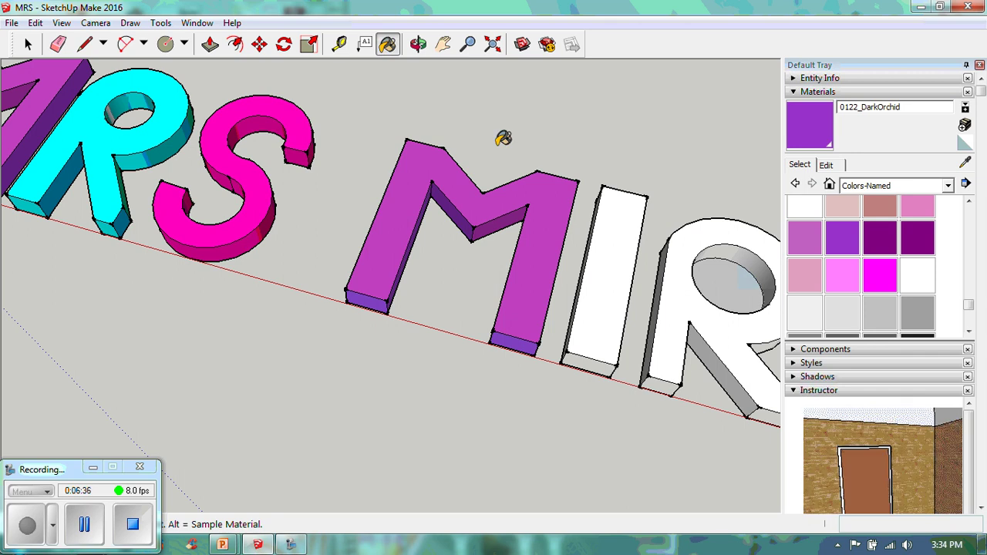
click(417, 44)
drag(496, 359, 161, 212)
drag(299, 218, 378, 211)
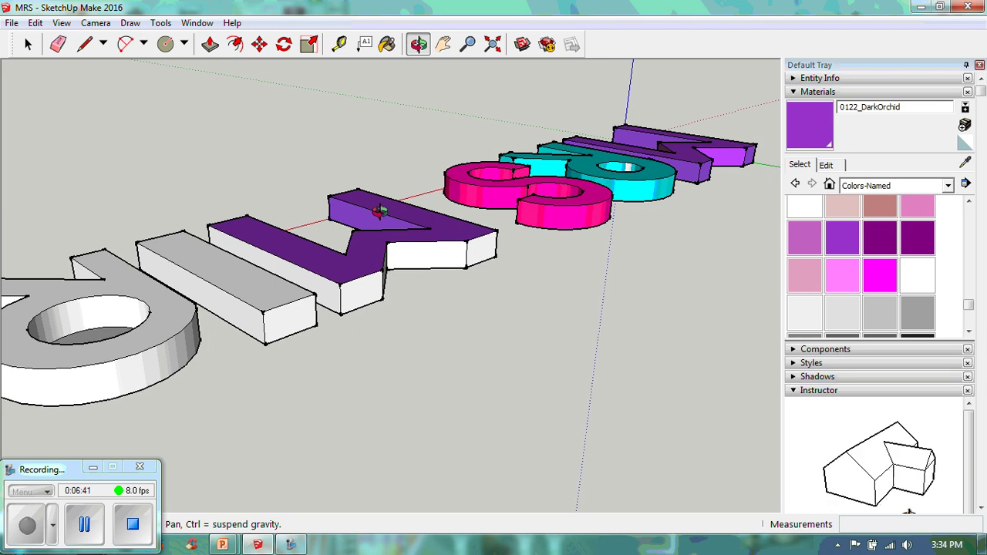
Paint the M's front, lower front and last white faces DarkOrchid.
click(386, 44)
click(448, 255)
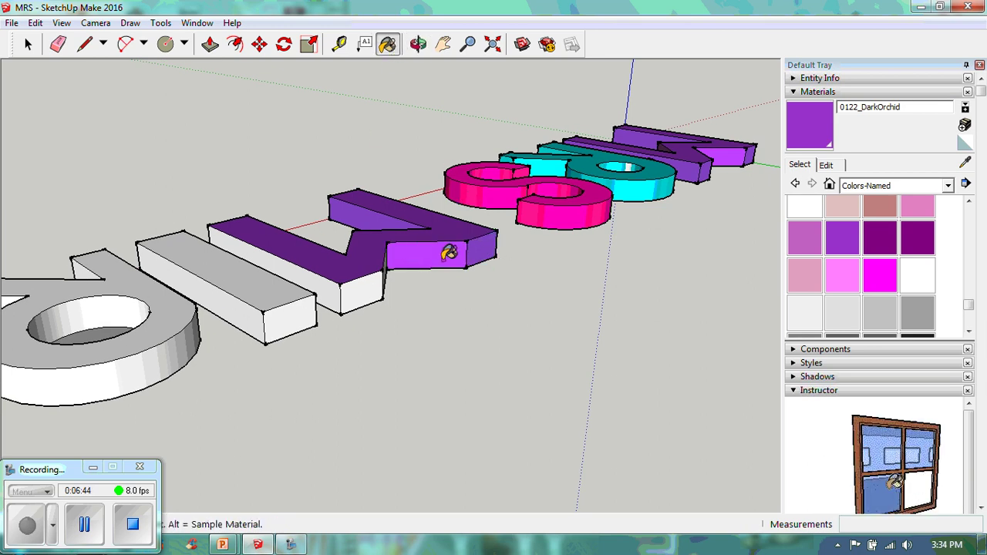
click(362, 287)
click(418, 44)
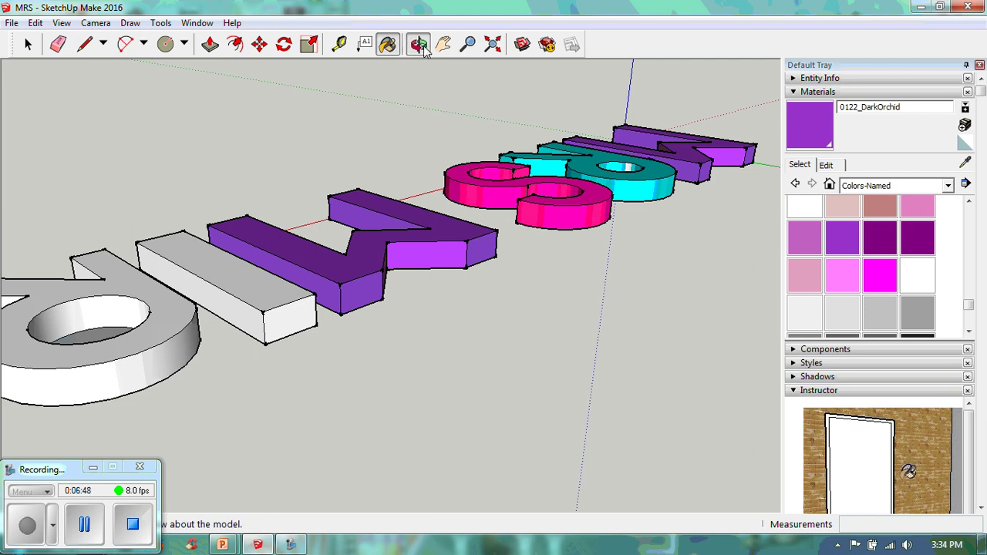
drag(525, 260, 132, 221)
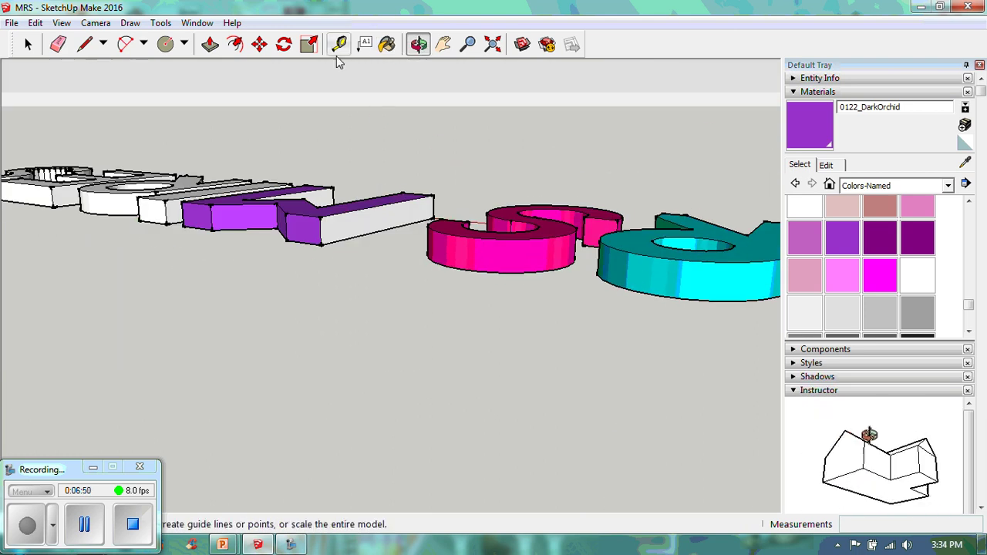
click(386, 43)
click(383, 211)
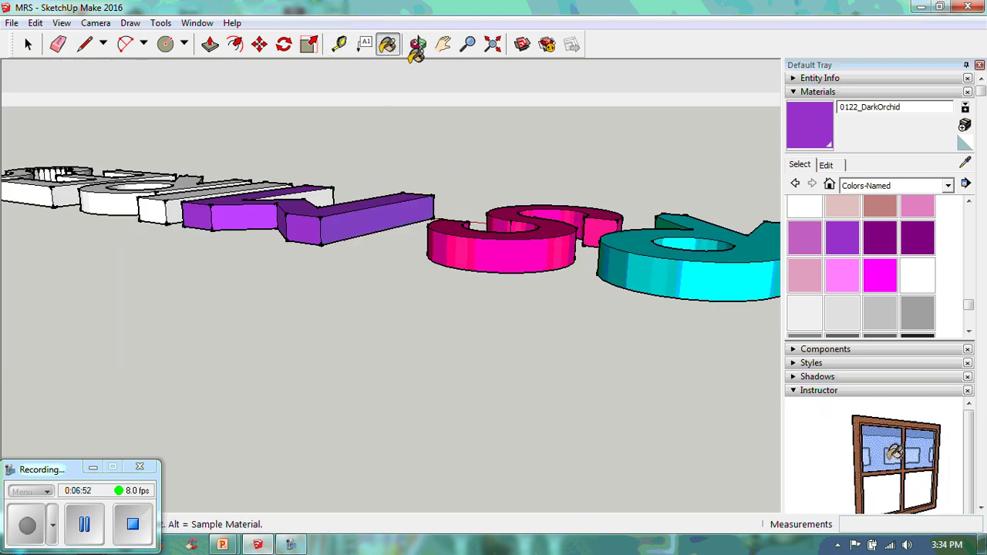
Orbit around the M and back to a front view of the coloured lettering.
click(418, 44)
drag(494, 247, 127, 293)
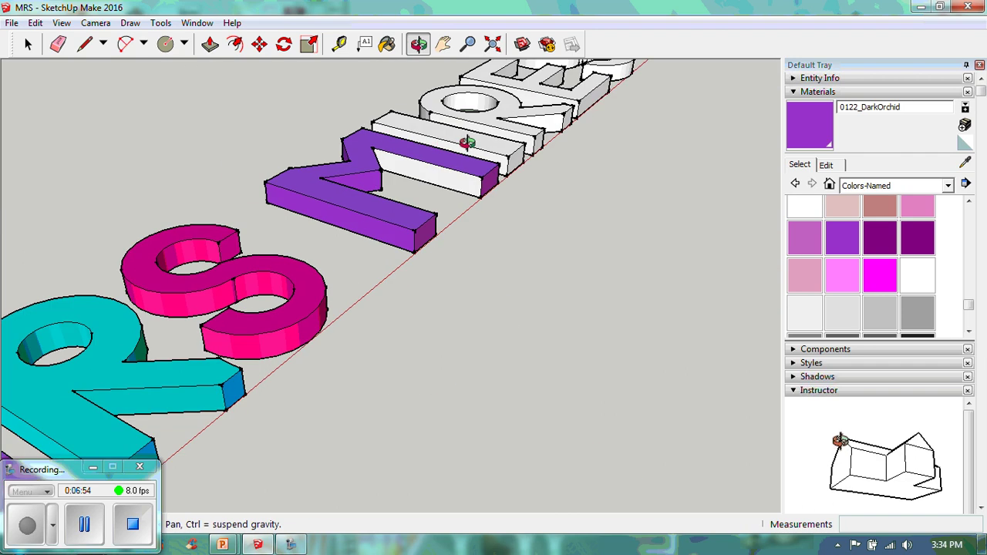
mouse_move(467, 143)
mouse_down()
mouse_move(269, 121)
mouse_move(346, 84)
mouse_up()
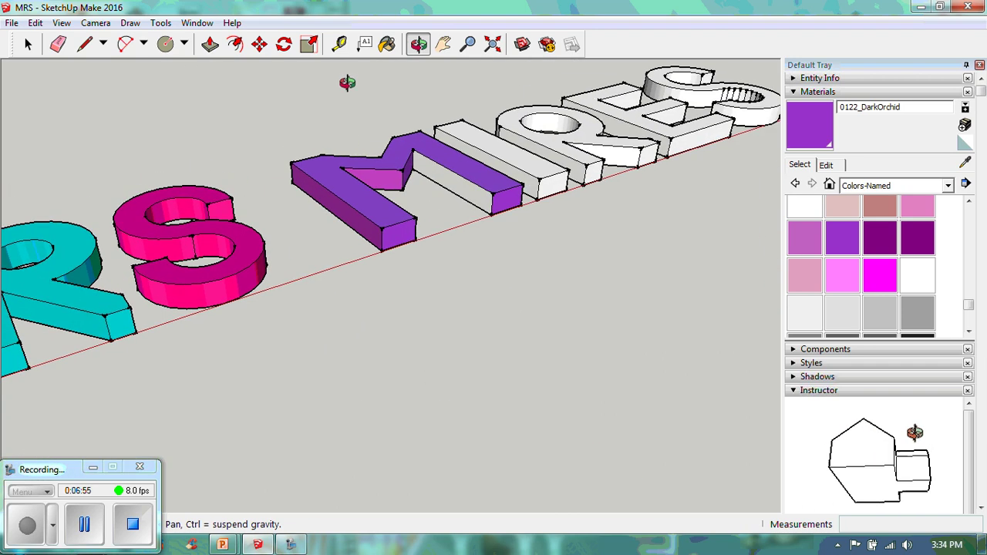
click(388, 45)
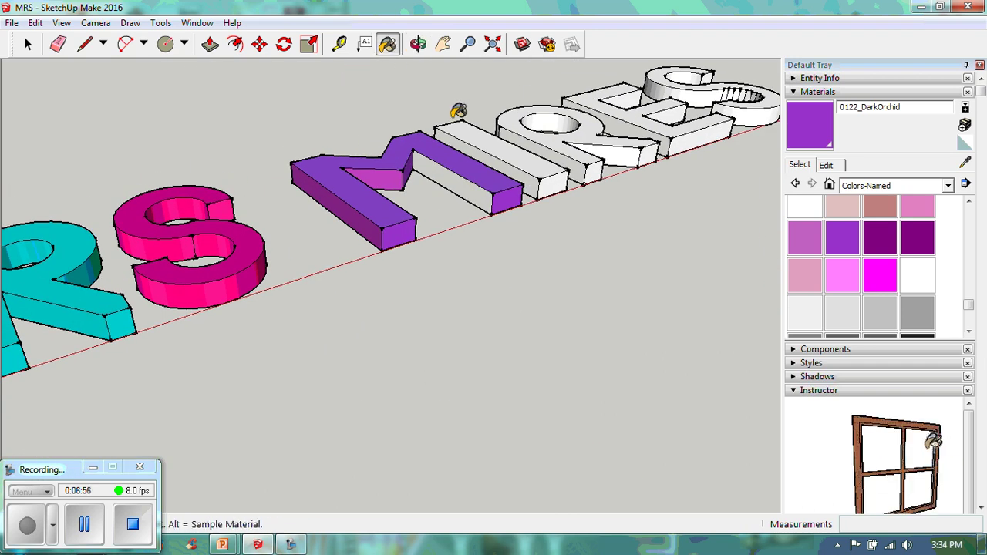
click(418, 44)
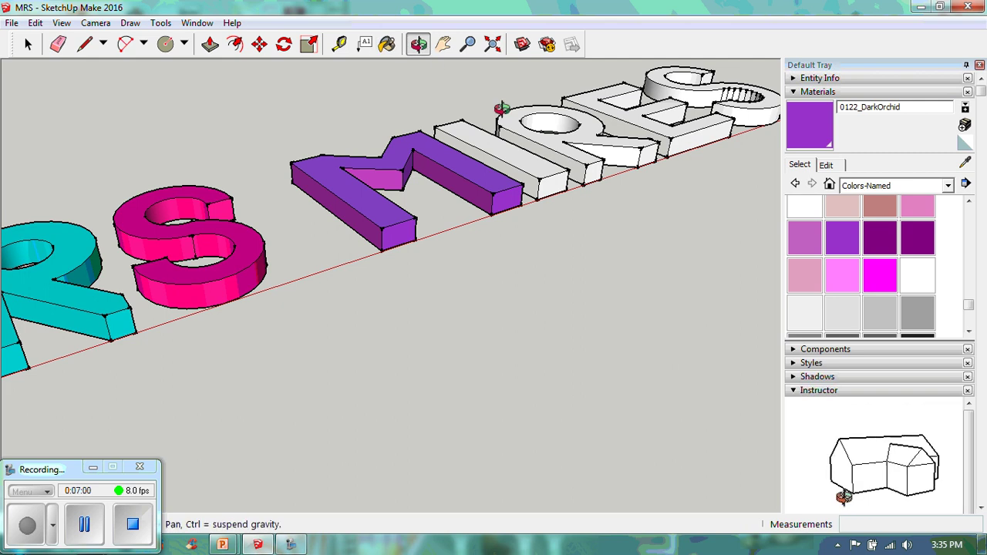
drag(548, 198, 236, 237)
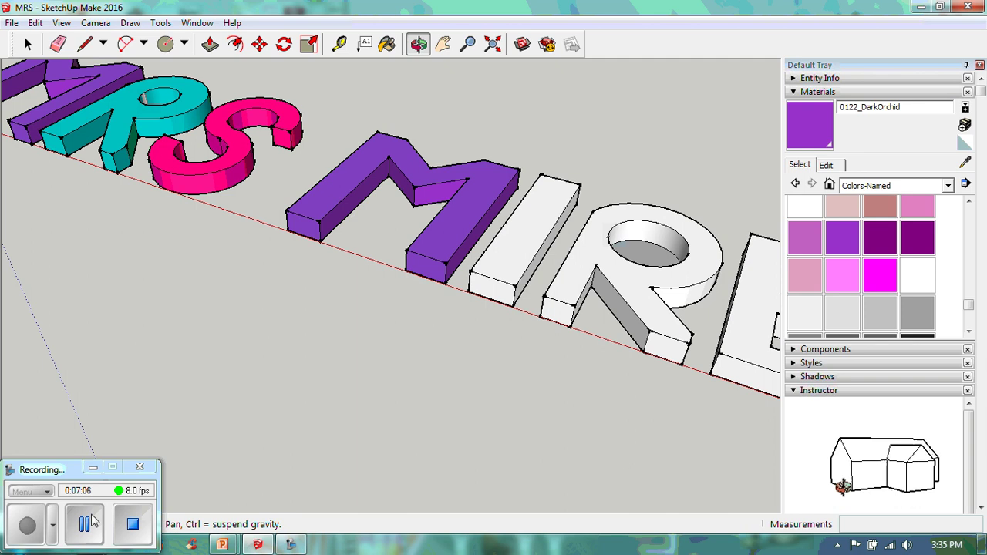
click(84, 524)
click(29, 527)
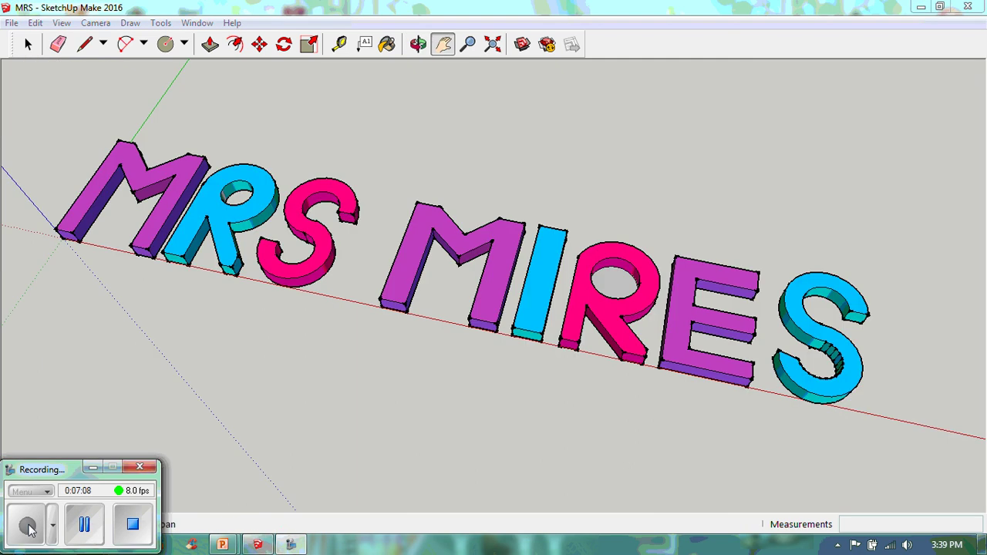